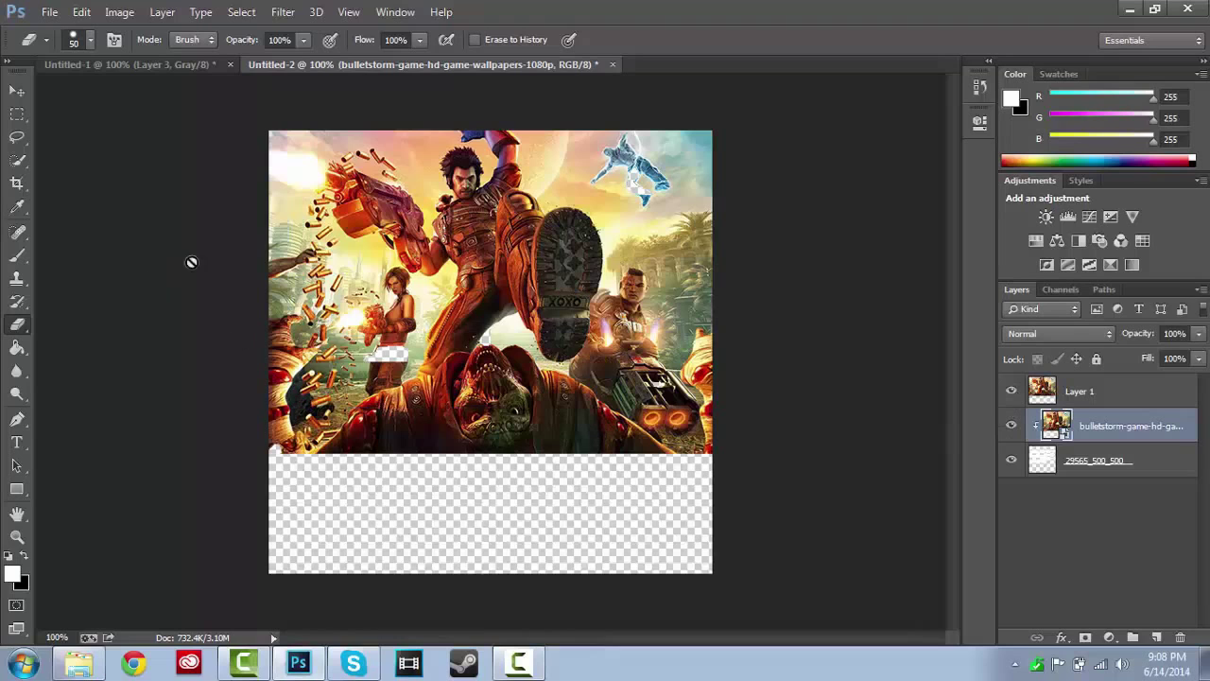
Step: Rasterize the clipped wallpaper layer, then erase Layer 1's outer areas at the upper right, lower right, left and bottom with a 50 px eraser
{"action": "left_click", "coordinate": [320, 461]}
{"action": "left_click", "coordinate": [472, 209]}
{"action": "left_click", "coordinate": [1059, 395]}
{"action": "mouse_move", "coordinate": [522, 119]}
{"action": "left_mouse_down"}
{"action": "mouse_move", "coordinate": [637, 185]}
{"action": "mouse_move", "coordinate": [644, 304]}
{"action": "mouse_move", "coordinate": [571, 407]}
{"action": "mouse_move", "coordinate": [498, 444]}
{"action": "mouse_move", "coordinate": [656, 423]}
{"action": "mouse_move", "coordinate": [590, 420]}
{"action": "mouse_move", "coordinate": [681, 437]}
{"action": "mouse_move", "coordinate": [674, 169]}
{"action": "mouse_move", "coordinate": [632, 146]}
{"action": "mouse_move", "coordinate": [649, 124]}
{"action": "mouse_move", "coordinate": [620, 128]}
{"action": "mouse_move", "coordinate": [692, 172]}
{"action": "mouse_move", "coordinate": [633, 172]}
{"action": "mouse_move", "coordinate": [628, 231]}
{"action": "mouse_move", "coordinate": [509, 253]}
{"action": "mouse_move", "coordinate": [515, 262]}
{"action": "mouse_move", "coordinate": [467, 262]}
{"action": "left_mouse_up"}
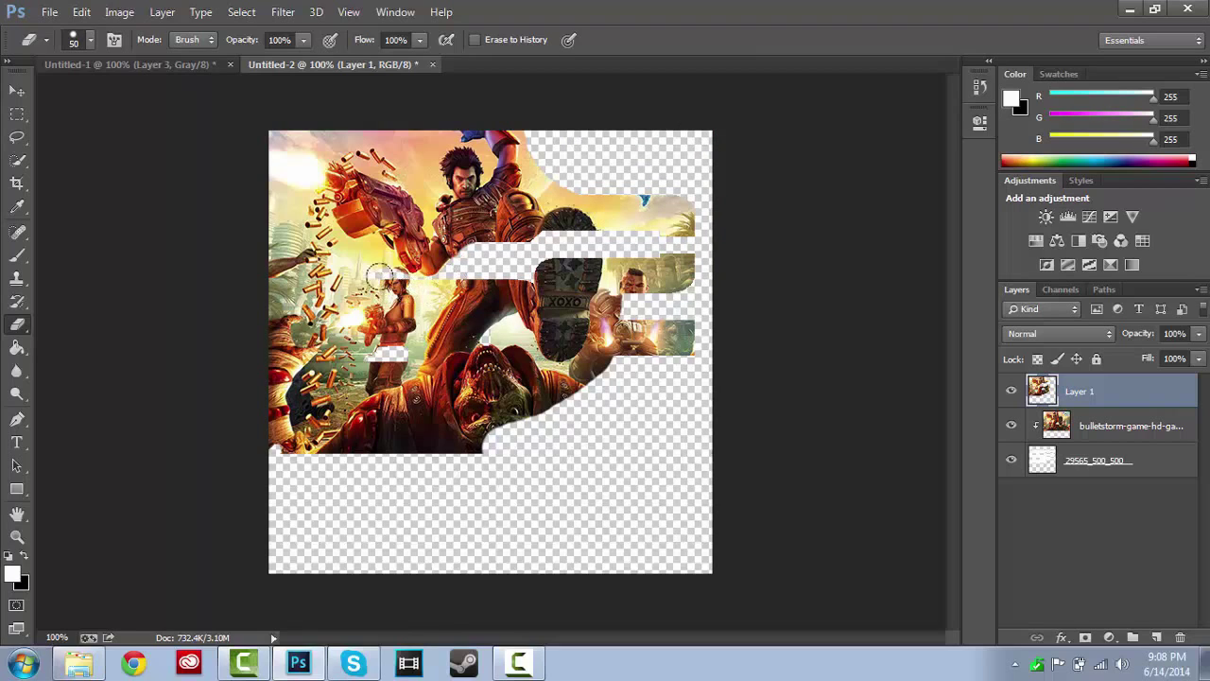
{"action": "mouse_move", "coordinate": [379, 274]}
{"action": "left_mouse_down"}
{"action": "mouse_move", "coordinate": [345, 257]}
{"action": "mouse_move", "coordinate": [279, 260]}
{"action": "mouse_move", "coordinate": [281, 428]}
{"action": "mouse_move", "coordinate": [406, 348]}
{"action": "mouse_move", "coordinate": [288, 336]}
{"action": "left_mouse_up"}
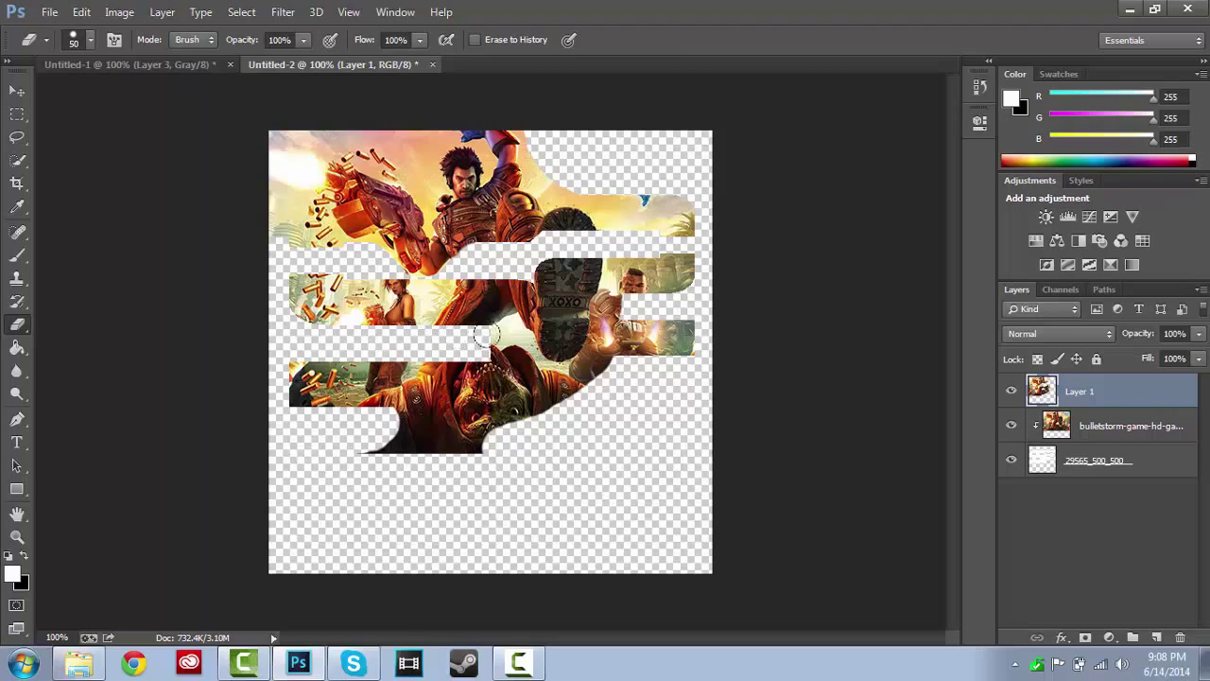
{"action": "mouse_move", "coordinate": [485, 336]}
{"action": "left_mouse_down"}
{"action": "mouse_move", "coordinate": [398, 429]}
{"action": "mouse_move", "coordinate": [369, 407]}
{"action": "mouse_move", "coordinate": [562, 396]}
{"action": "mouse_move", "coordinate": [595, 380]}
{"action": "mouse_move", "coordinate": [582, 367]}
{"action": "mouse_move", "coordinate": [397, 438]}
{"action": "mouse_move", "coordinate": [263, 359]}
{"action": "mouse_move", "coordinate": [319, 393]}
{"action": "left_mouse_up"}
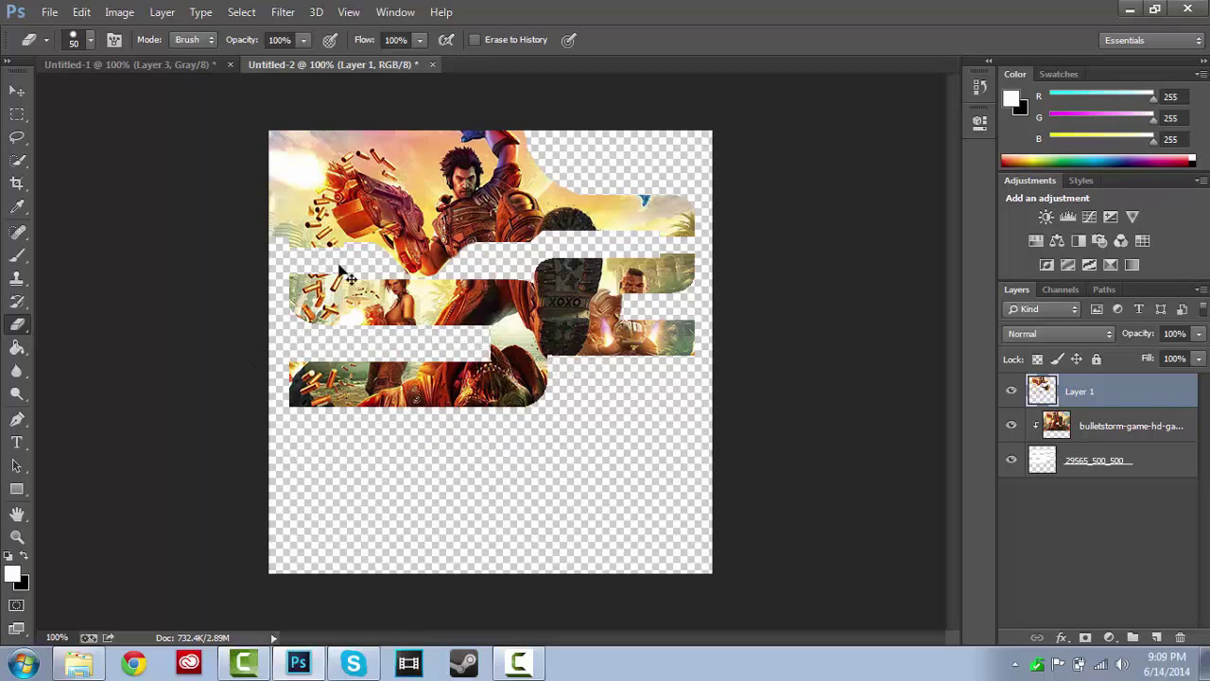
Step: Roughly erase Layer 1's background around the muzzle flash, above the shell casings and between the gun and the man's head
{"action": "scroll", "coordinate": [347, 268], "scroll_direction": "up", "scroll_amount": 6}
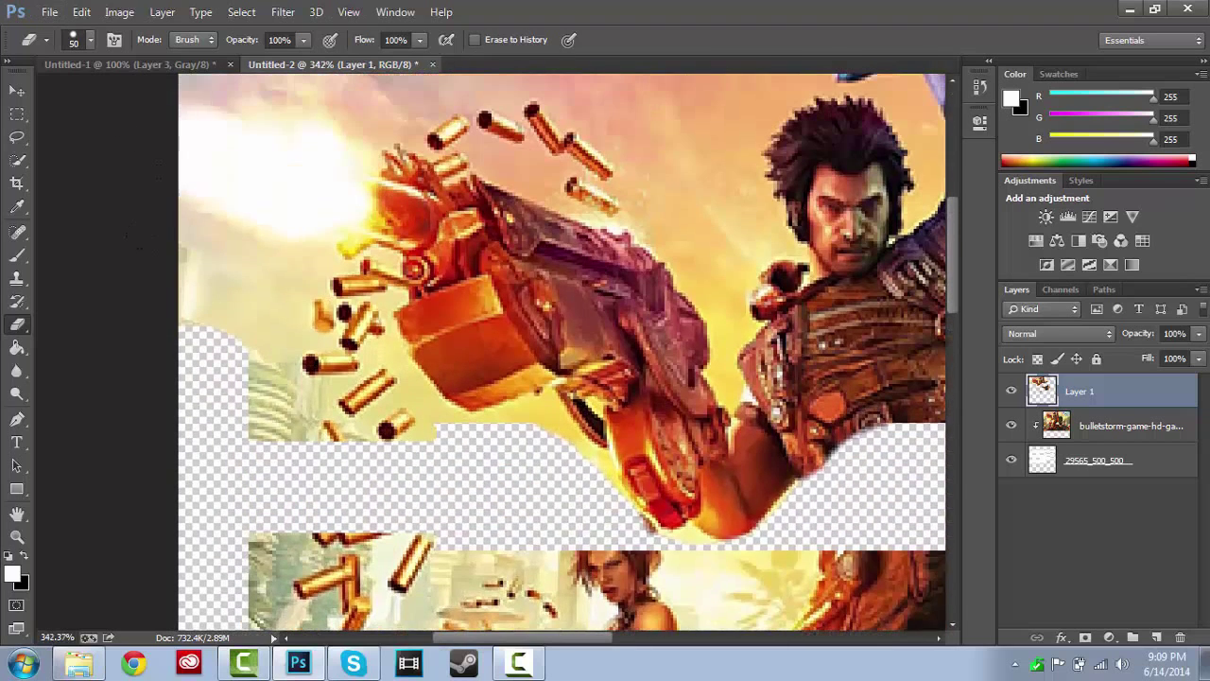
{"action": "mouse_move", "coordinate": [236, 142]}
{"action": "left_mouse_down"}
{"action": "mouse_move", "coordinate": [213, 189]}
{"action": "mouse_move", "coordinate": [227, 95]}
{"action": "mouse_move", "coordinate": [369, 123]}
{"action": "mouse_move", "coordinate": [586, 85]}
{"action": "left_mouse_up"}
{"action": "left_click_drag", "start_coordinate": [562, 17], "coordinate": [584, 43]}
{"action": "mouse_move", "coordinate": [620, 112]}
{"action": "left_mouse_down"}
{"action": "mouse_move", "coordinate": [784, 156]}
{"action": "mouse_move", "coordinate": [724, 121]}
{"action": "mouse_move", "coordinate": [675, 175]}
{"action": "mouse_move", "coordinate": [676, 265]}
{"action": "mouse_move", "coordinate": [759, 284]}
{"action": "mouse_move", "coordinate": [778, 305]}
{"action": "mouse_move", "coordinate": [756, 270]}
{"action": "mouse_move", "coordinate": [748, 208]}
{"action": "mouse_move", "coordinate": [819, 127]}
{"action": "mouse_move", "coordinate": [806, 148]}
{"action": "left_mouse_up"}
Step: Reduce the eraser to 9 px and erase the background close to the right side of the upper shell casings
{"action": "key", "text": "bracketleft"}
{"action": "key", "text": "bracketleft"}
{"action": "key", "text": "bracketleft"}
{"action": "key", "text": "bracketleft"}
{"action": "key", "text": "bracketleft"}
{"action": "key", "text": "bracketleft"}
{"action": "mouse_move", "coordinate": [551, 144]}
{"action": "left_mouse_down"}
{"action": "mouse_move", "coordinate": [663, 255]}
{"action": "mouse_move", "coordinate": [656, 283]}
{"action": "mouse_move", "coordinate": [639, 254]}
{"action": "left_mouse_up"}
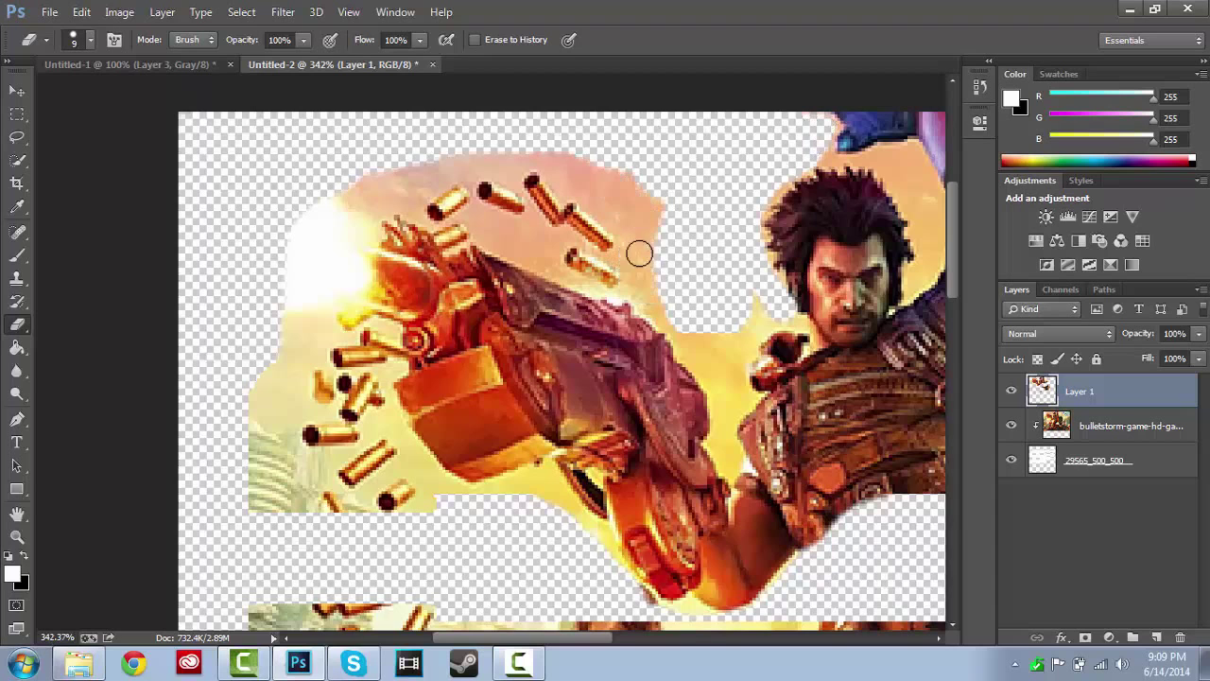
{"action": "mouse_move", "coordinate": [538, 145]}
{"action": "left_mouse_down"}
{"action": "mouse_move", "coordinate": [647, 254]}
{"action": "mouse_move", "coordinate": [653, 222]}
{"action": "mouse_move", "coordinate": [641, 200]}
{"action": "mouse_move", "coordinate": [574, 164]}
{"action": "mouse_move", "coordinate": [627, 194]}
{"action": "left_mouse_up"}
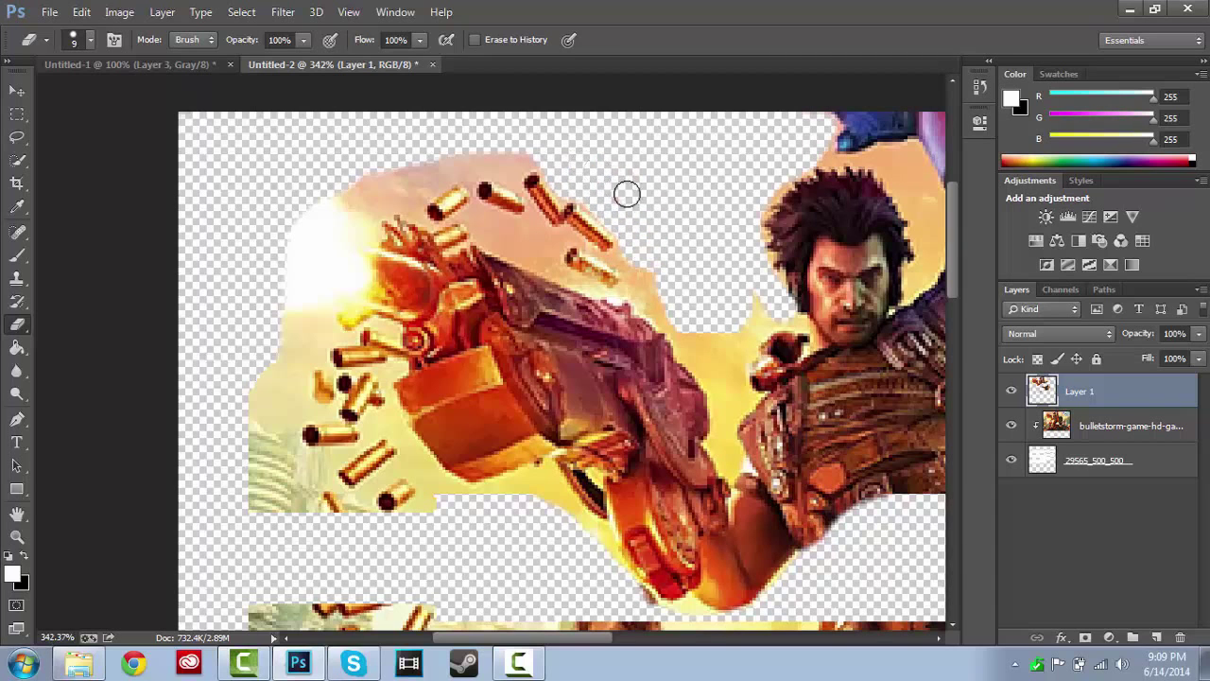
Step: Erase the background along the gun's top edge and around the lowest and leftmost flying casings, shrinking the eraser to 3 px
{"action": "scroll", "coordinate": [627, 194], "scroll_direction": "up", "scroll_amount": 1}
{"action": "scroll", "coordinate": [644, 186], "scroll_direction": "up", "scroll_amount": 2}
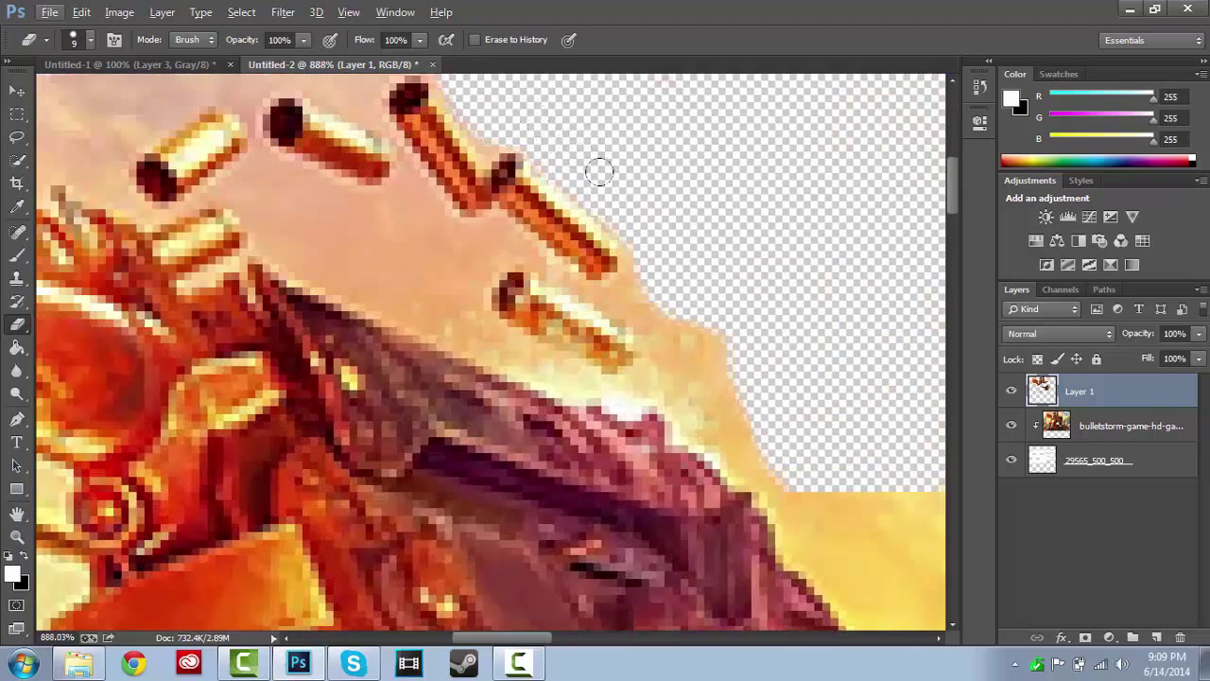
{"action": "mouse_move", "coordinate": [639, 243]}
{"action": "left_mouse_down"}
{"action": "mouse_move", "coordinate": [699, 363]}
{"action": "mouse_move", "coordinate": [718, 416]}
{"action": "mouse_move", "coordinate": [674, 395]}
{"action": "mouse_move", "coordinate": [677, 378]}
{"action": "mouse_move", "coordinate": [646, 357]}
{"action": "mouse_move", "coordinate": [655, 345]}
{"action": "mouse_move", "coordinate": [633, 363]}
{"action": "mouse_move", "coordinate": [642, 318]}
{"action": "mouse_move", "coordinate": [610, 287]}
{"action": "mouse_move", "coordinate": [629, 249]}
{"action": "mouse_move", "coordinate": [604, 293]}
{"action": "mouse_move", "coordinate": [484, 254]}
{"action": "mouse_move", "coordinate": [470, 277]}
{"action": "mouse_move", "coordinate": [474, 323]}
{"action": "mouse_move", "coordinate": [628, 387]}
{"action": "left_mouse_up"}
{"action": "key", "text": "bracketleft"}
{"action": "key", "text": "bracketleft"}
{"action": "mouse_move", "coordinate": [531, 358]}
{"action": "left_mouse_down"}
{"action": "mouse_move", "coordinate": [333, 281]}
{"action": "mouse_move", "coordinate": [273, 223]}
{"action": "mouse_move", "coordinate": [276, 244]}
{"action": "mouse_move", "coordinate": [231, 184]}
{"action": "mouse_move", "coordinate": [147, 224]}
{"action": "mouse_move", "coordinate": [170, 216]}
{"action": "mouse_move", "coordinate": [151, 215]}
{"action": "mouse_move", "coordinate": [123, 180]}
{"action": "mouse_move", "coordinate": [144, 140]}
{"action": "mouse_move", "coordinate": [223, 96]}
{"action": "mouse_move", "coordinate": [253, 134]}
{"action": "mouse_move", "coordinate": [225, 181]}
{"action": "mouse_move", "coordinate": [260, 172]}
{"action": "mouse_move", "coordinate": [261, 153]}
{"action": "mouse_move", "coordinate": [308, 178]}
{"action": "mouse_move", "coordinate": [326, 170]}
{"action": "mouse_move", "coordinate": [363, 201]}
{"action": "left_mouse_up"}
{"action": "key", "text": "bracketleft"}
{"action": "key", "text": "bracketleft"}
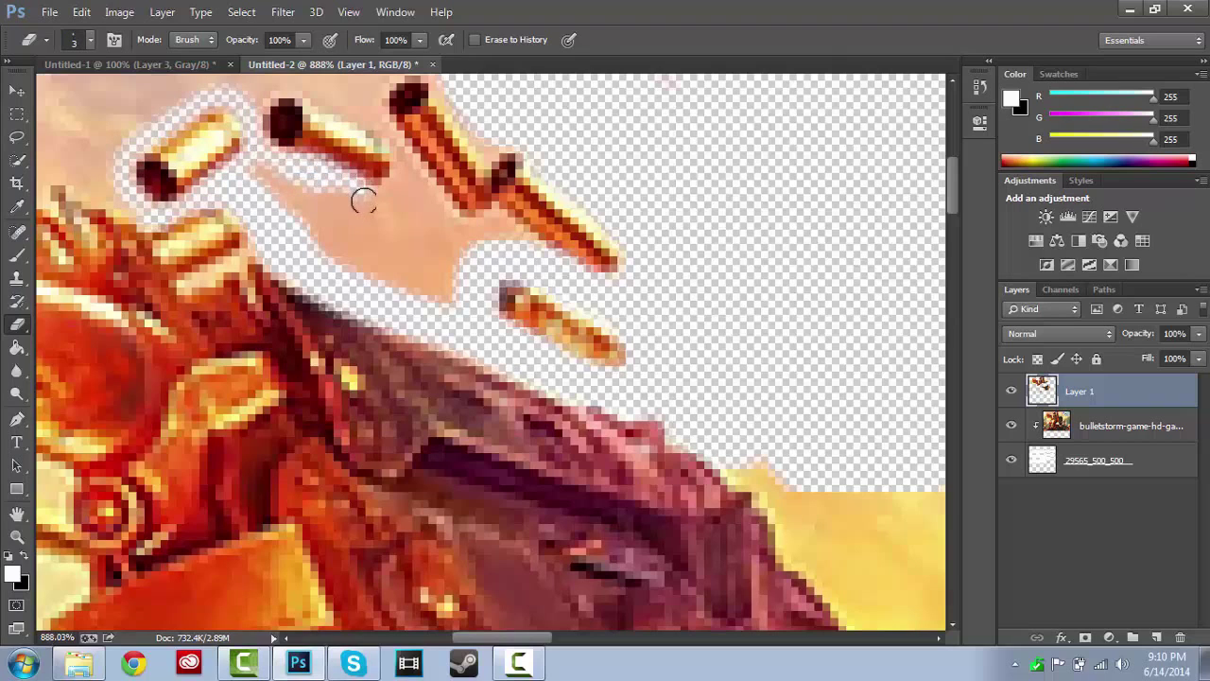
Step: Undo the last eraser stroke, then erase around the second casing and the background left between the casings and the gun
{"action": "key", "text": "ctrl+z"}
{"action": "mouse_move", "coordinate": [265, 155]}
{"action": "left_mouse_down"}
{"action": "mouse_move", "coordinate": [362, 197]}
{"action": "mouse_move", "coordinate": [398, 193]}
{"action": "mouse_move", "coordinate": [390, 149]}
{"action": "mouse_move", "coordinate": [300, 93]}
{"action": "mouse_move", "coordinate": [264, 89]}
{"action": "mouse_move", "coordinate": [256, 104]}
{"action": "mouse_move", "coordinate": [289, 90]}
{"action": "left_mouse_up"}
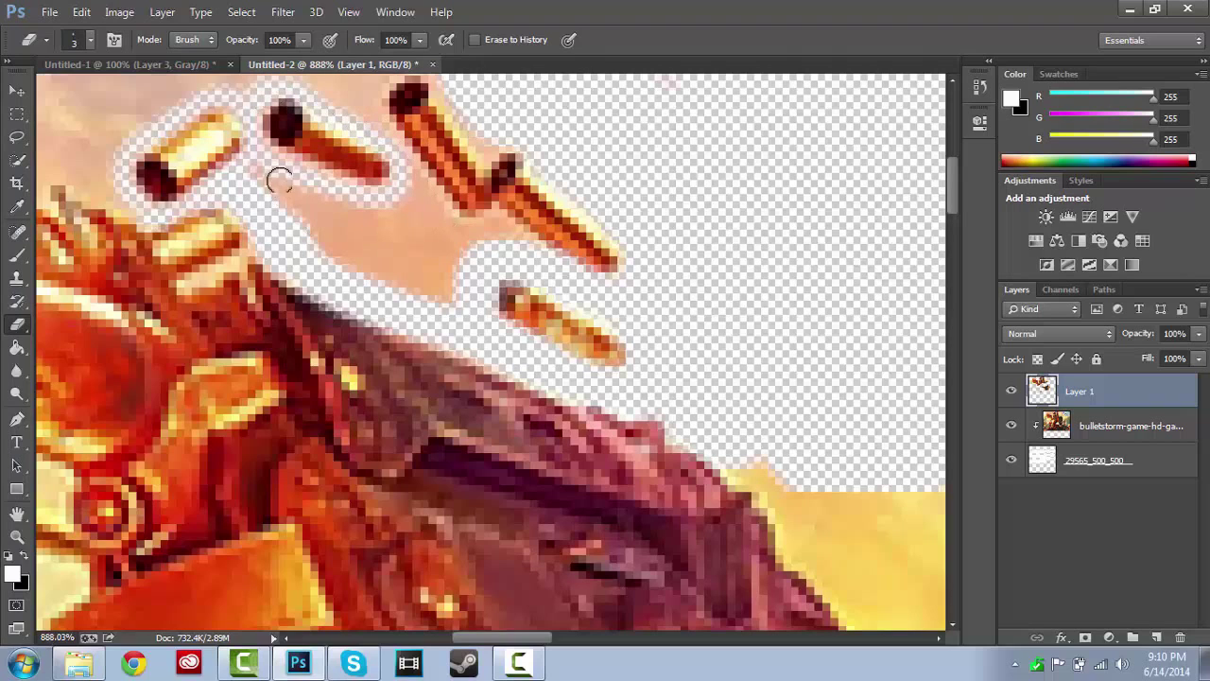
{"action": "mouse_move", "coordinate": [294, 171]}
{"action": "left_mouse_down"}
{"action": "mouse_move", "coordinate": [344, 253]}
{"action": "mouse_move", "coordinate": [325, 190]}
{"action": "mouse_move", "coordinate": [366, 269]}
{"action": "mouse_move", "coordinate": [361, 214]}
{"action": "mouse_move", "coordinate": [374, 247]}
{"action": "mouse_move", "coordinate": [429, 261]}
{"action": "mouse_move", "coordinate": [411, 168]}
{"action": "mouse_move", "coordinate": [370, 115]}
{"action": "mouse_move", "coordinate": [474, 235]}
{"action": "mouse_move", "coordinate": [502, 223]}
{"action": "mouse_move", "coordinate": [534, 243]}
{"action": "mouse_move", "coordinate": [499, 219]}
{"action": "left_mouse_up"}
{"action": "key", "text": "r"}
{"action": "key", "text": "e"}
{"action": "key", "text": "bracketleft"}
{"action": "key", "text": "bracketleft"}
{"action": "key", "text": "bracketleft"}
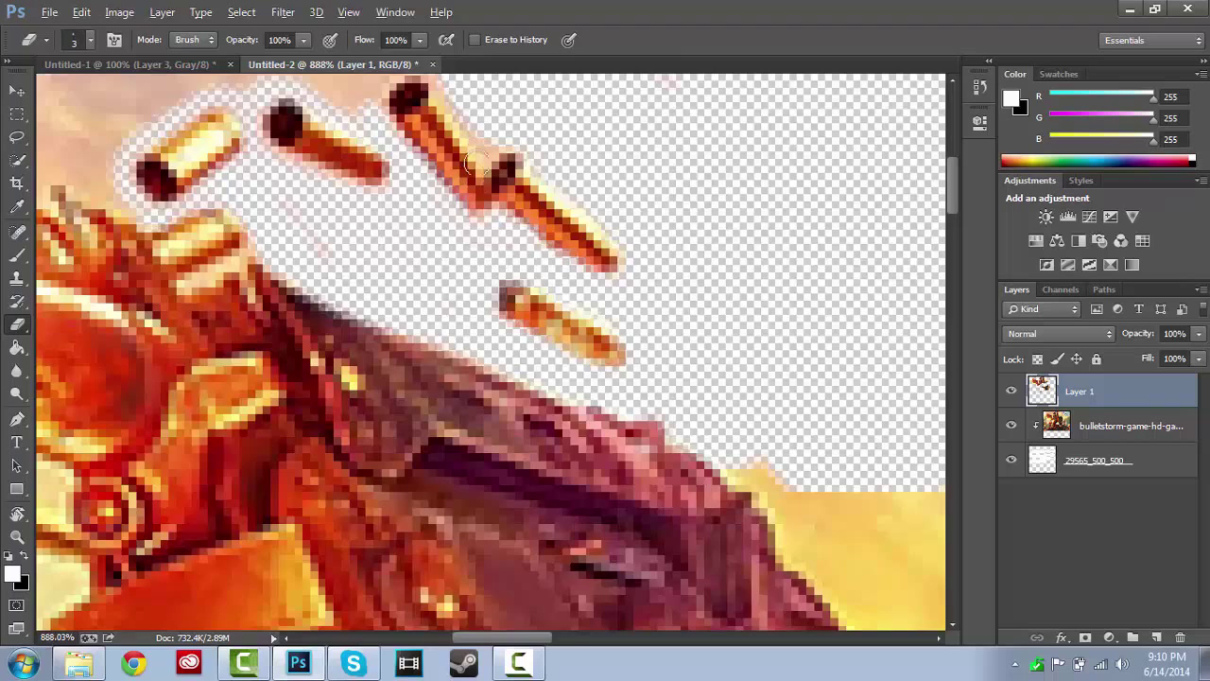
Step: Erase the background fringe around the tip of the topmost casing, then reduce the eraser to 2 px
{"action": "scroll", "coordinate": [475, 163], "scroll_direction": "up", "scroll_amount": 1}
{"action": "scroll", "coordinate": [371, 295], "scroll_direction": "up", "scroll_amount": 2}
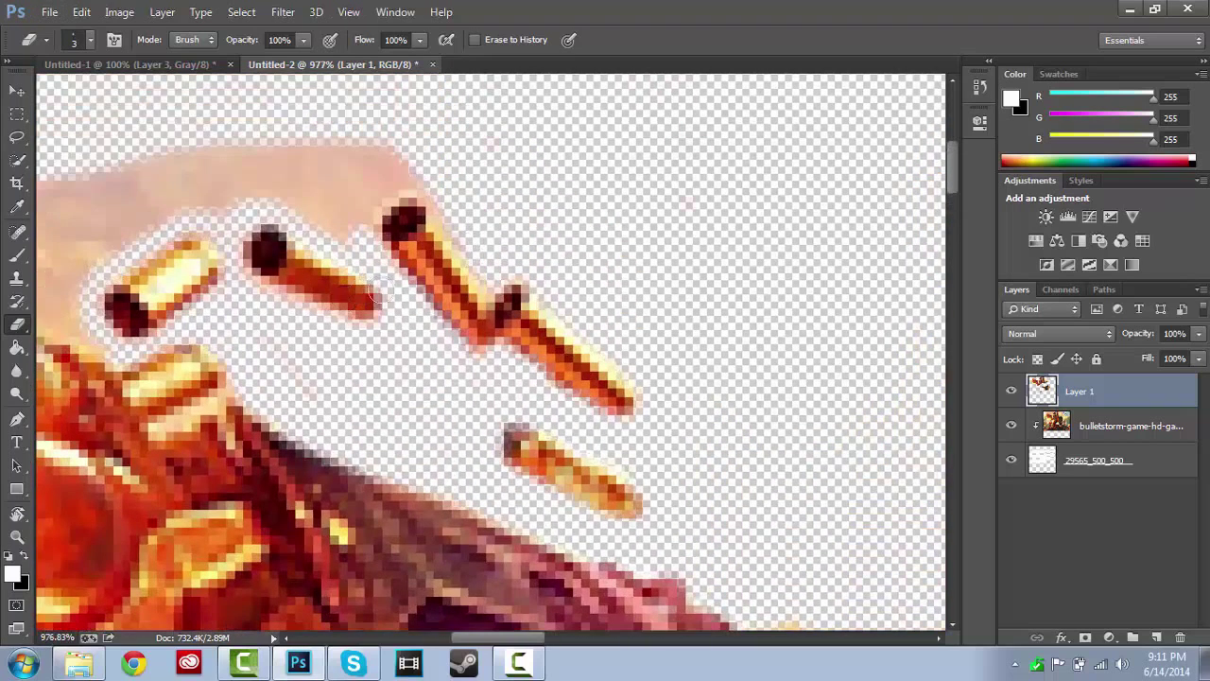
{"action": "mouse_move", "coordinate": [459, 227]}
{"action": "left_mouse_down"}
{"action": "mouse_move", "coordinate": [423, 182]}
{"action": "mouse_move", "coordinate": [386, 186]}
{"action": "mouse_move", "coordinate": [363, 227]}
{"action": "mouse_move", "coordinate": [376, 207]}
{"action": "mouse_move", "coordinate": [433, 203]}
{"action": "left_mouse_up"}
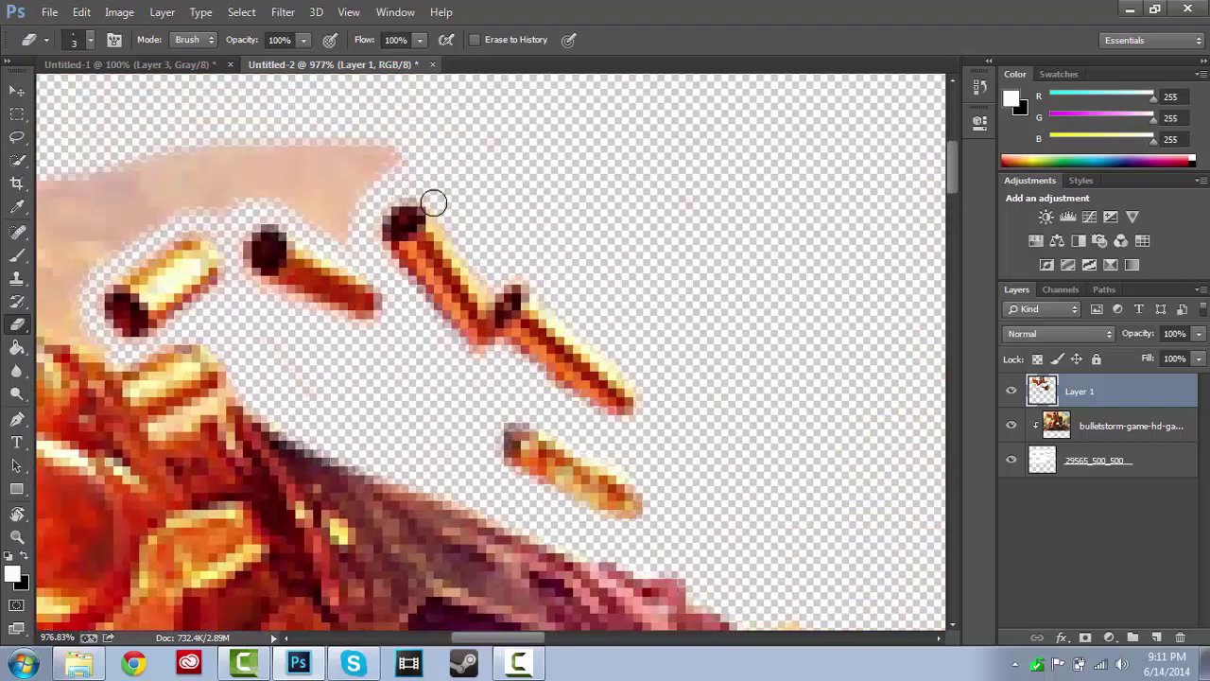
{"action": "key", "text": "bracketleft"}
{"action": "scroll", "coordinate": [319, 184], "scroll_direction": "down", "scroll_amount": 10, "text": "alt"}
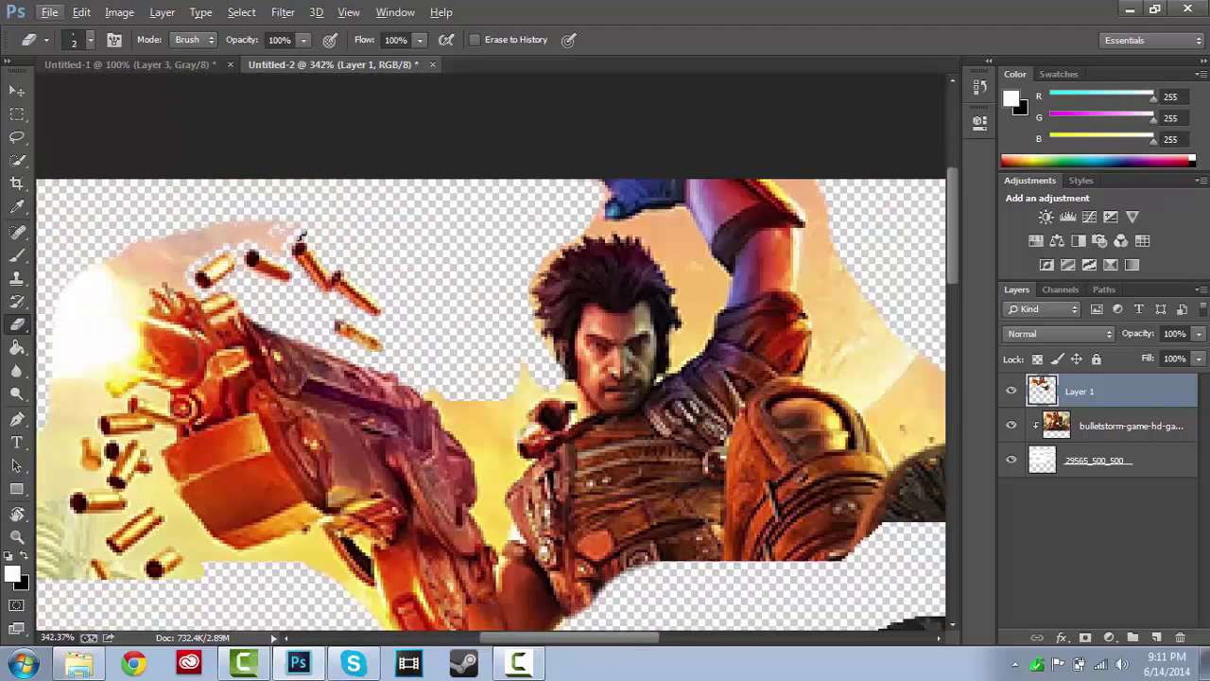
Step: Enlarge the eraser to 15 px and erase the remaining sky above the casings and the white muzzle flash
{"action": "key", "text": "bracketright"}
{"action": "key", "text": "bracketright"}
{"action": "key", "text": "bracketright"}
{"action": "key", "text": "bracketright"}
{"action": "key", "text": "bracketright"}
{"action": "key", "text": "bracketright"}
{"action": "key", "text": "bracketright"}
{"action": "key", "text": "bracketright"}
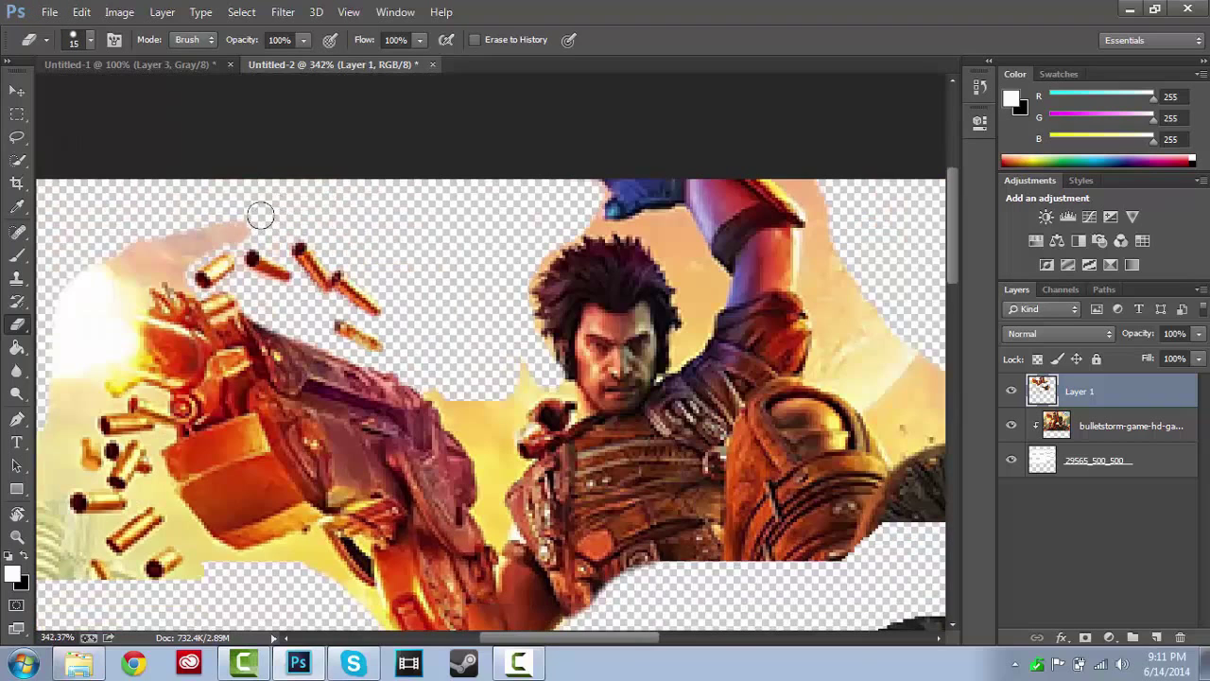
{"action": "mouse_move", "coordinate": [179, 218]}
{"action": "left_mouse_down"}
{"action": "mouse_move", "coordinate": [125, 247]}
{"action": "mouse_move", "coordinate": [47, 323]}
{"action": "mouse_move", "coordinate": [53, 376]}
{"action": "mouse_move", "coordinate": [85, 345]}
{"action": "left_mouse_up"}
{"action": "mouse_move", "coordinate": [151, 253]}
{"action": "left_mouse_down"}
{"action": "mouse_move", "coordinate": [111, 274]}
{"action": "mouse_move", "coordinate": [95, 345]}
{"action": "mouse_move", "coordinate": [117, 306]}
{"action": "left_mouse_up"}
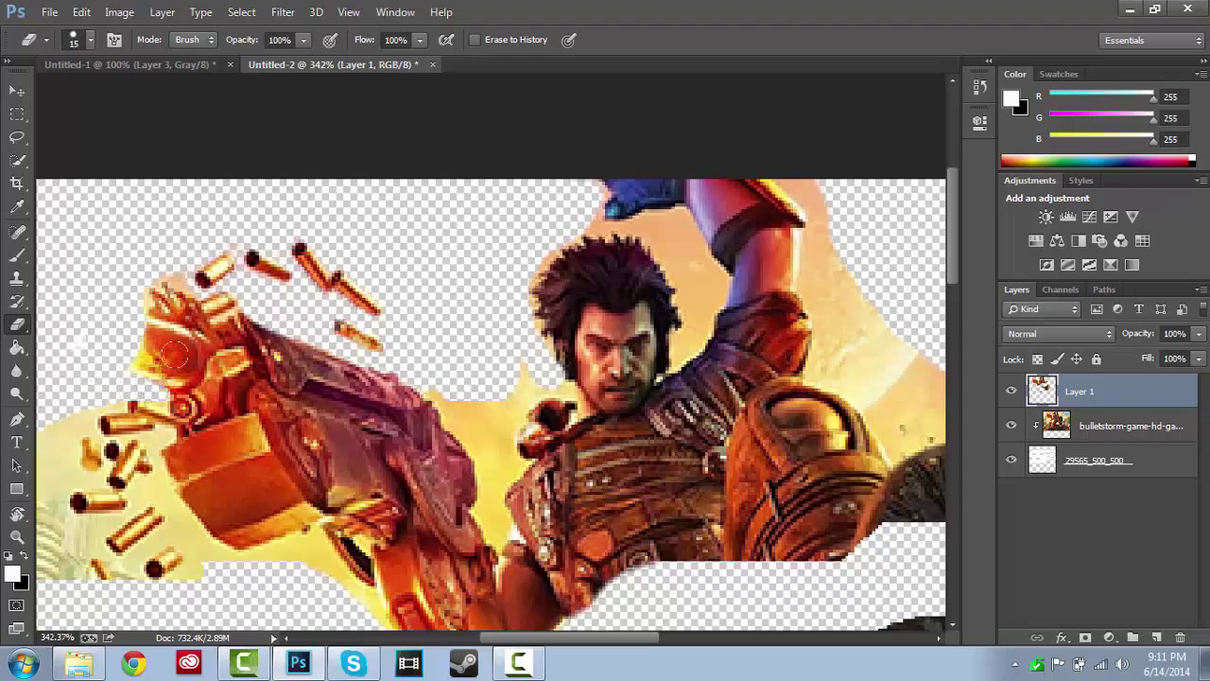
Step: Erase the leftover background around the top of the gun's muzzle with a 3 px eraser, undoing the first stroke
{"action": "scroll", "coordinate": [172, 276], "scroll_direction": "up", "scroll_amount": 5}
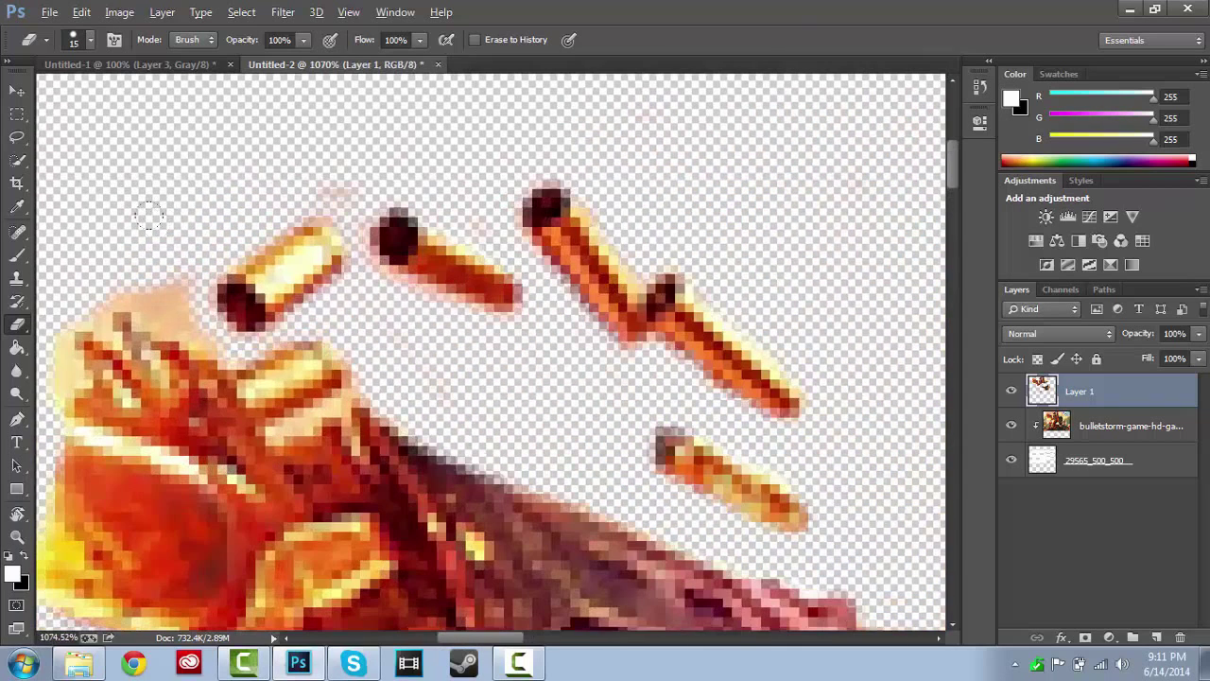
{"action": "key", "text": "bracketleft"}
{"action": "mouse_move", "coordinate": [203, 338]}
{"action": "left_mouse_down"}
{"action": "mouse_move", "coordinate": [116, 298]}
{"action": "mouse_move", "coordinate": [176, 278]}
{"action": "mouse_move", "coordinate": [181, 288]}
{"action": "mouse_move", "coordinate": [280, 230]}
{"action": "mouse_move", "coordinate": [296, 206]}
{"action": "left_mouse_up"}
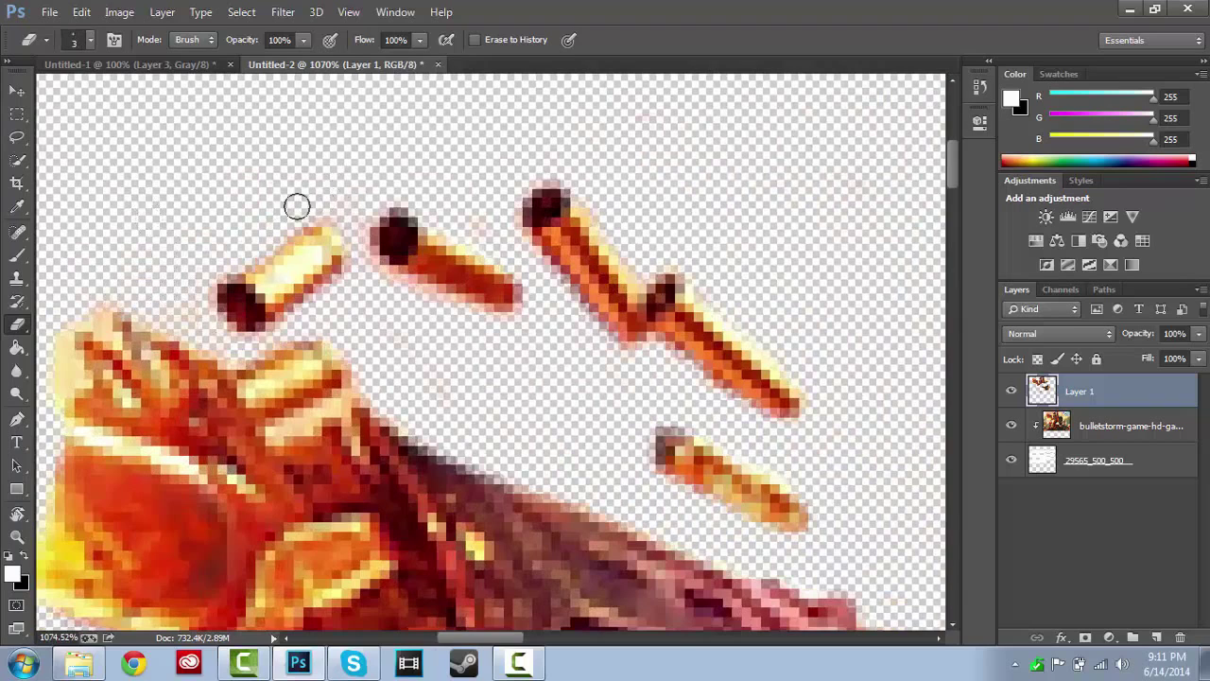
{"action": "key", "text": "ctrl+z"}
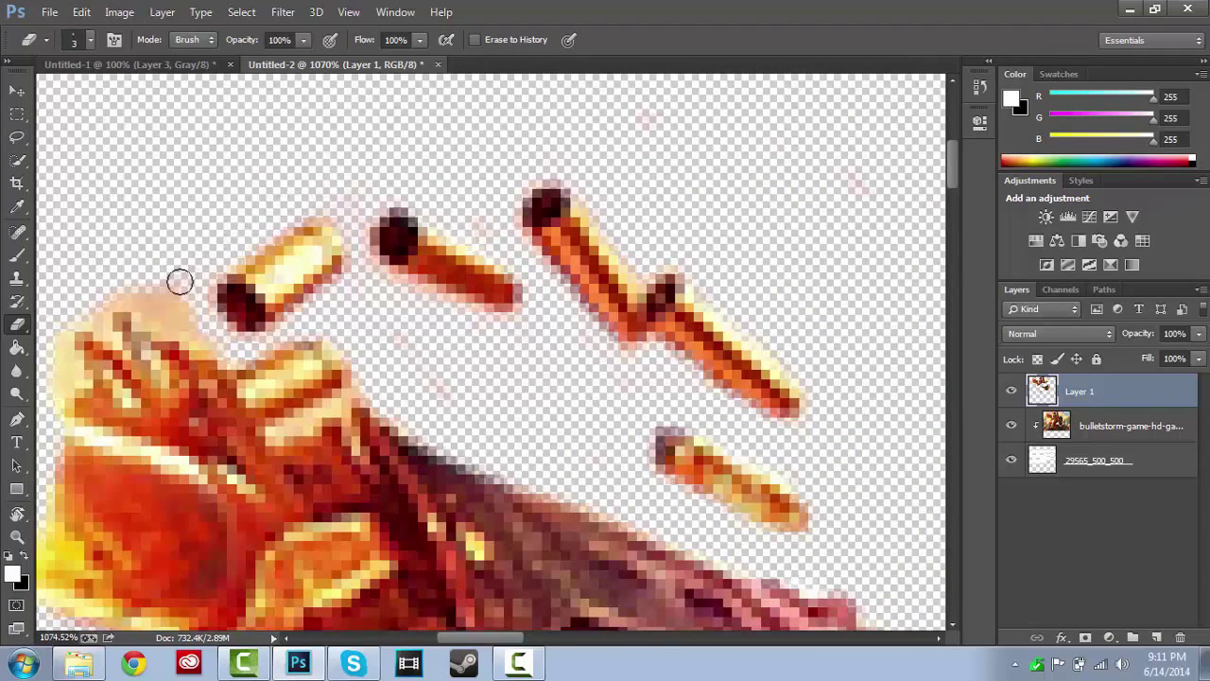
{"action": "mouse_move", "coordinate": [179, 278]}
{"action": "left_mouse_down"}
{"action": "mouse_move", "coordinate": [178, 309]}
{"action": "mouse_move", "coordinate": [201, 343]}
{"action": "mouse_move", "coordinate": [130, 302]}
{"action": "mouse_move", "coordinate": [89, 312]}
{"action": "mouse_move", "coordinate": [117, 347]}
{"action": "mouse_move", "coordinate": [87, 322]}
{"action": "mouse_move", "coordinate": [62, 335]}
{"action": "mouse_move", "coordinate": [80, 375]}
{"action": "mouse_move", "coordinate": [52, 402]}
{"action": "left_mouse_up"}
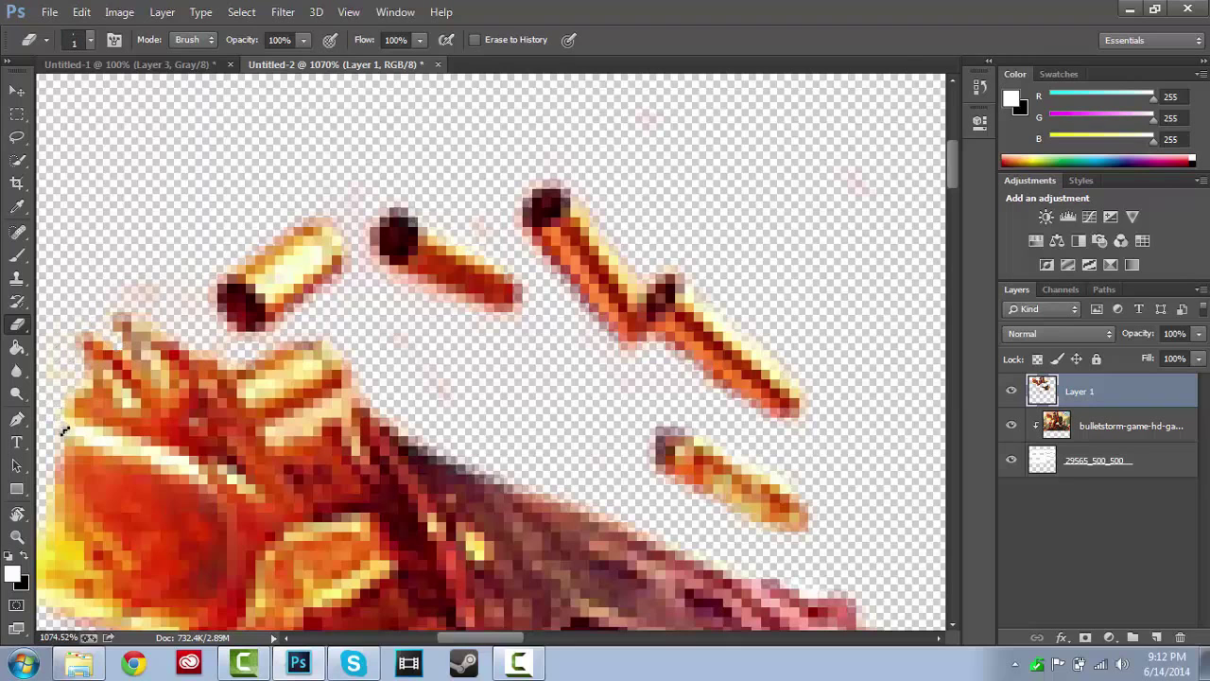
Step: Erase the yellow glow along the front edge of the gun barrel with a 1 px eraser
{"action": "scroll", "coordinate": [165, 467], "scroll_direction": "down", "scroll_amount": 3}
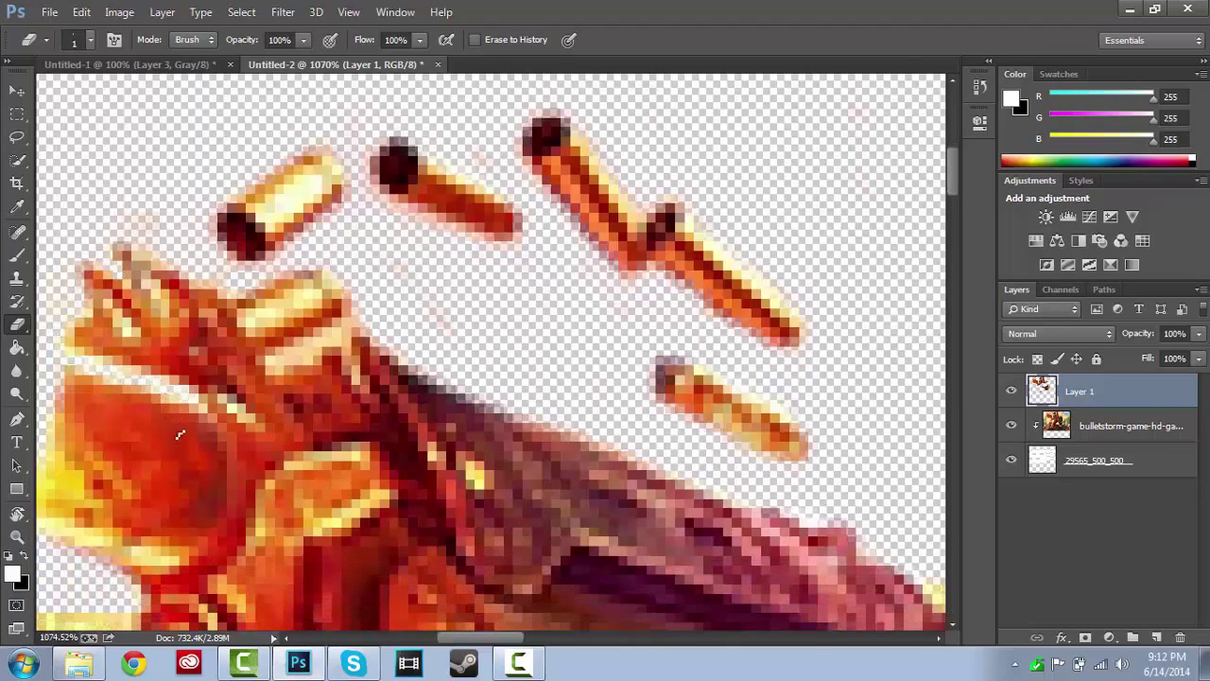
{"action": "scroll", "coordinate": [241, 433], "scroll_direction": "down", "scroll_amount": 1}
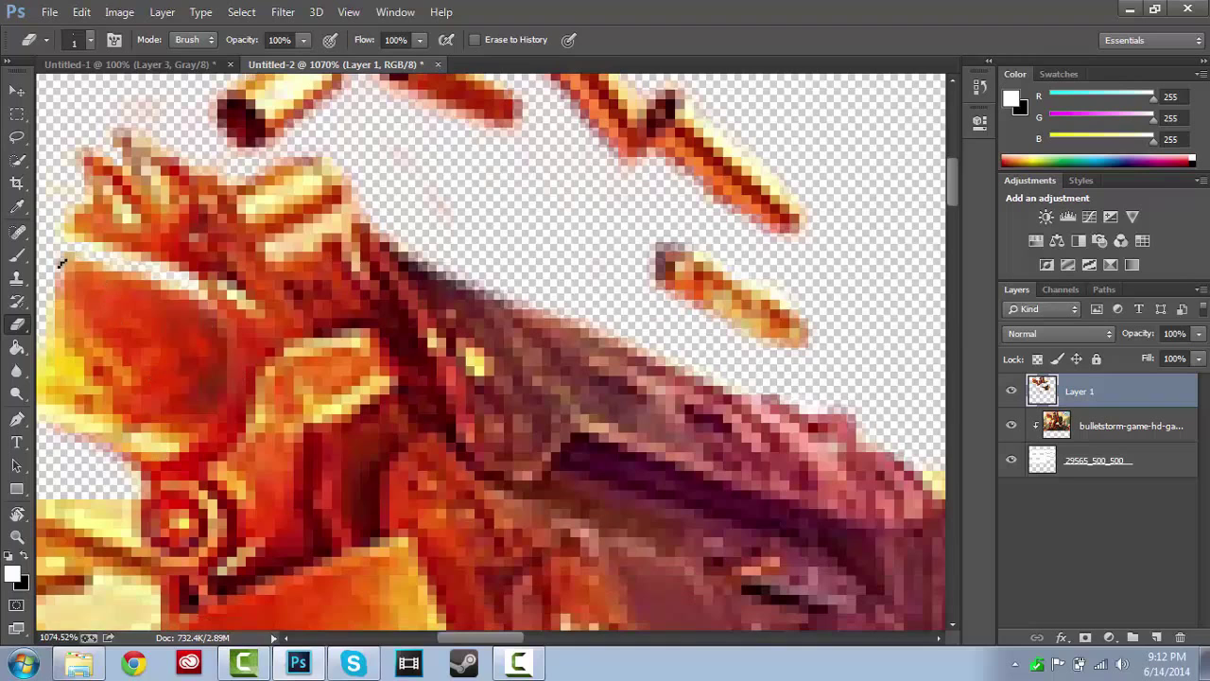
{"action": "scroll", "coordinate": [94, 302], "scroll_direction": "down", "scroll_amount": 2}
{"action": "scroll", "coordinate": [144, 342], "scroll_direction": "down", "scroll_amount": 1}
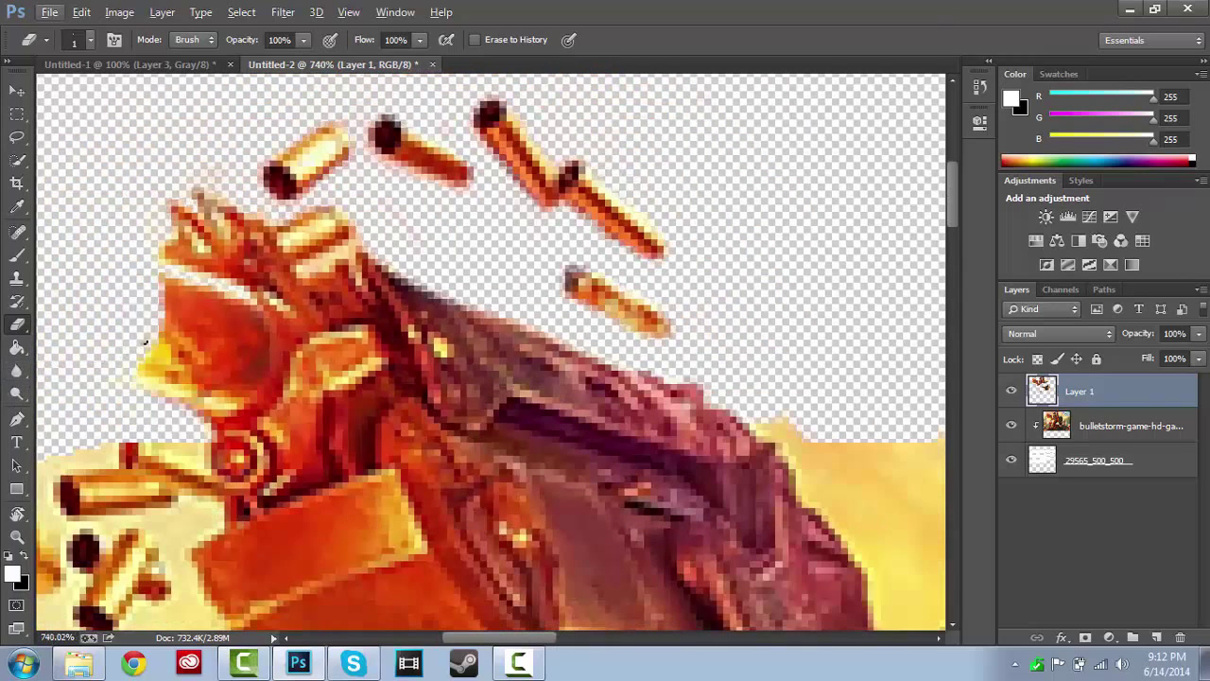
{"action": "left_click_drag", "start_coordinate": [156, 395], "coordinate": [158, 367]}
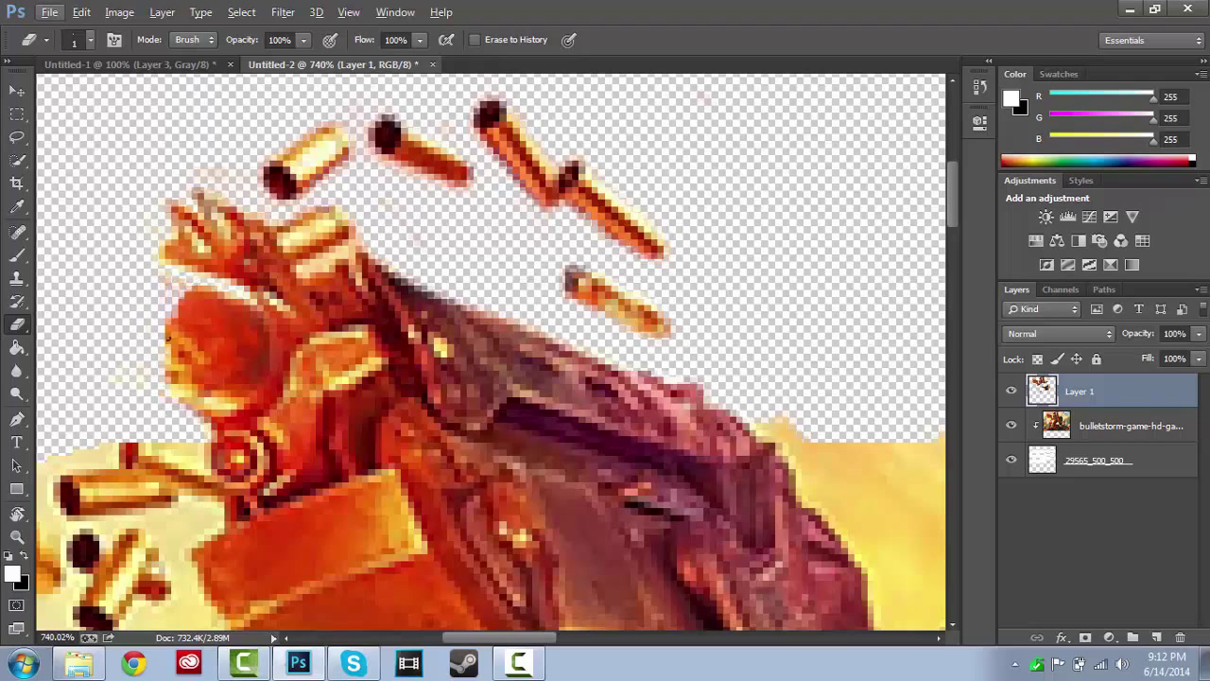
{"action": "left_click_drag", "start_coordinate": [168, 335], "coordinate": [183, 284]}
Step: Try to erase the fringe along the underside of the man's forearm with a 20 px eraser
{"action": "scroll", "coordinate": [79, 411], "scroll_direction": "down", "scroll_amount": 8}
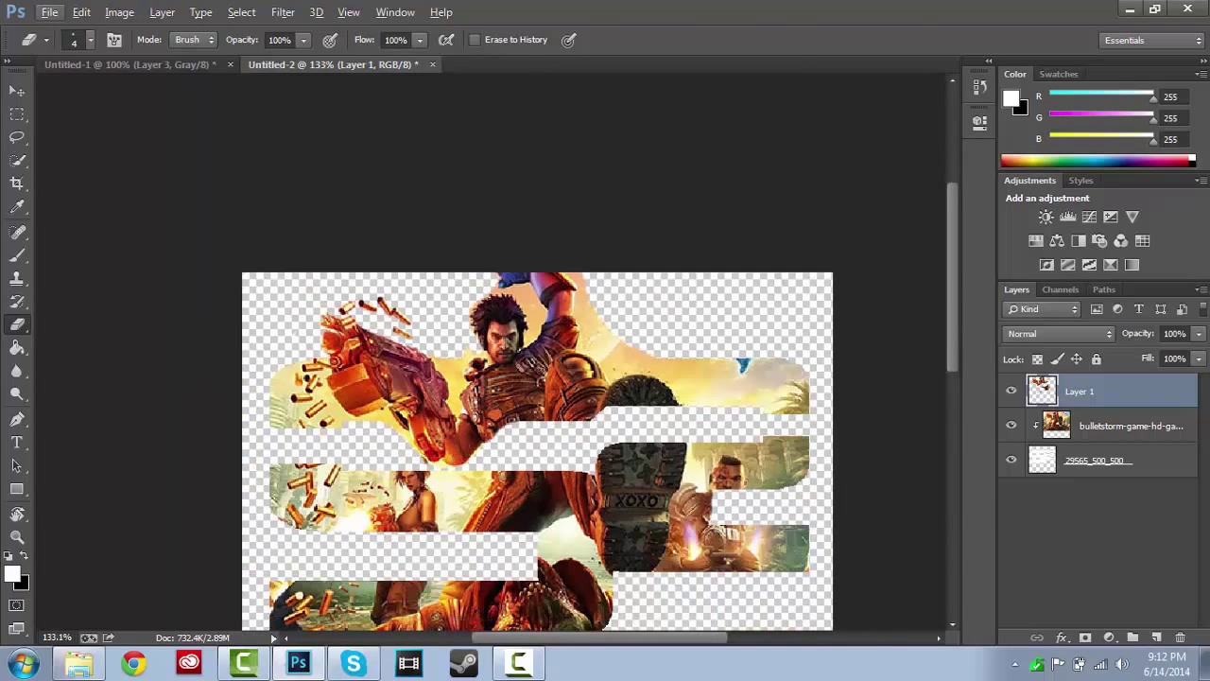
{"action": "scroll", "coordinate": [446, 469], "scroll_direction": "up", "scroll_amount": 5}
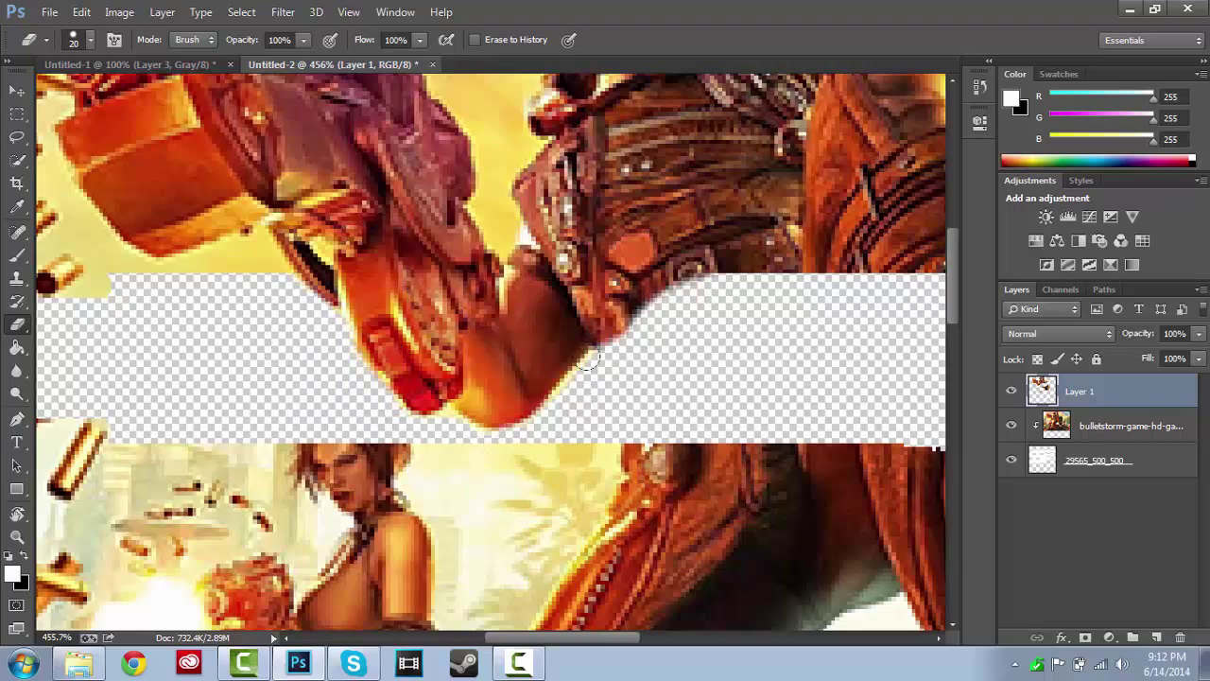
{"action": "left_click_drag", "start_coordinate": [586, 359], "coordinate": [536, 402]}
{"action": "key", "text": "ctrl+z"}
{"action": "scroll", "coordinate": [648, 351], "scroll_direction": "down", "scroll_amount": 5}
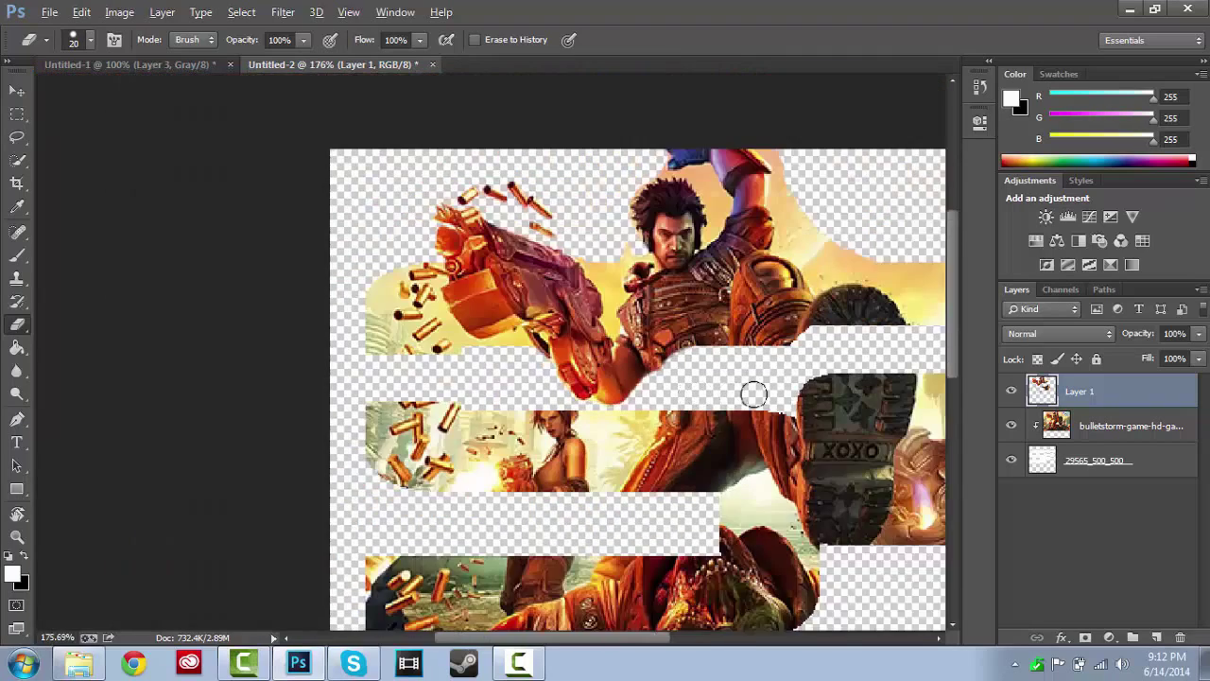
Step: Erase the sky to the right of the raised arm and above the knee, reducing the eraser from 20 px to 9 px
{"action": "scroll", "coordinate": [530, 193], "scroll_direction": "up", "scroll_amount": 3}
{"action": "scroll", "coordinate": [530, 193], "scroll_direction": "up", "scroll_amount": 4}
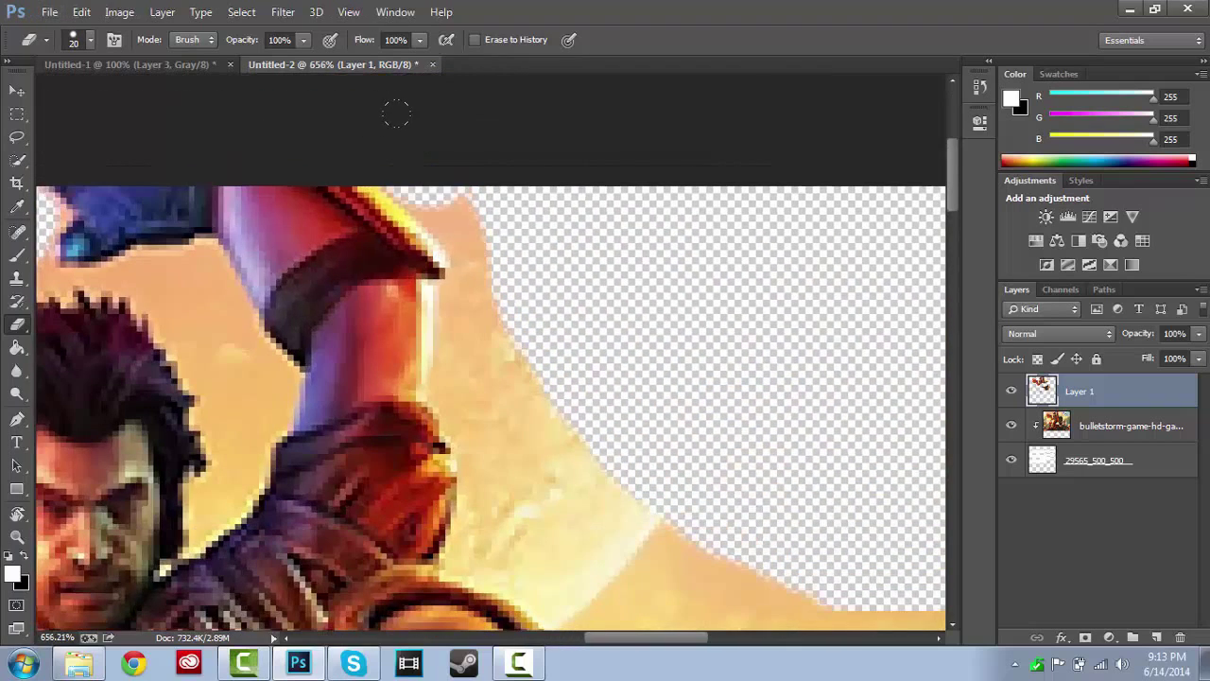
{"action": "mouse_move", "coordinate": [396, 115]}
{"action": "left_mouse_down"}
{"action": "mouse_move", "coordinate": [433, 151]}
{"action": "mouse_move", "coordinate": [486, 331]}
{"action": "mouse_move", "coordinate": [451, 276]}
{"action": "mouse_move", "coordinate": [440, 331]}
{"action": "mouse_move", "coordinate": [470, 448]}
{"action": "mouse_move", "coordinate": [463, 493]}
{"action": "mouse_move", "coordinate": [548, 422]}
{"action": "mouse_move", "coordinate": [643, 529]}
{"action": "left_mouse_up"}
{"action": "scroll", "coordinate": [568, 426], "scroll_direction": "down", "scroll_amount": 2}
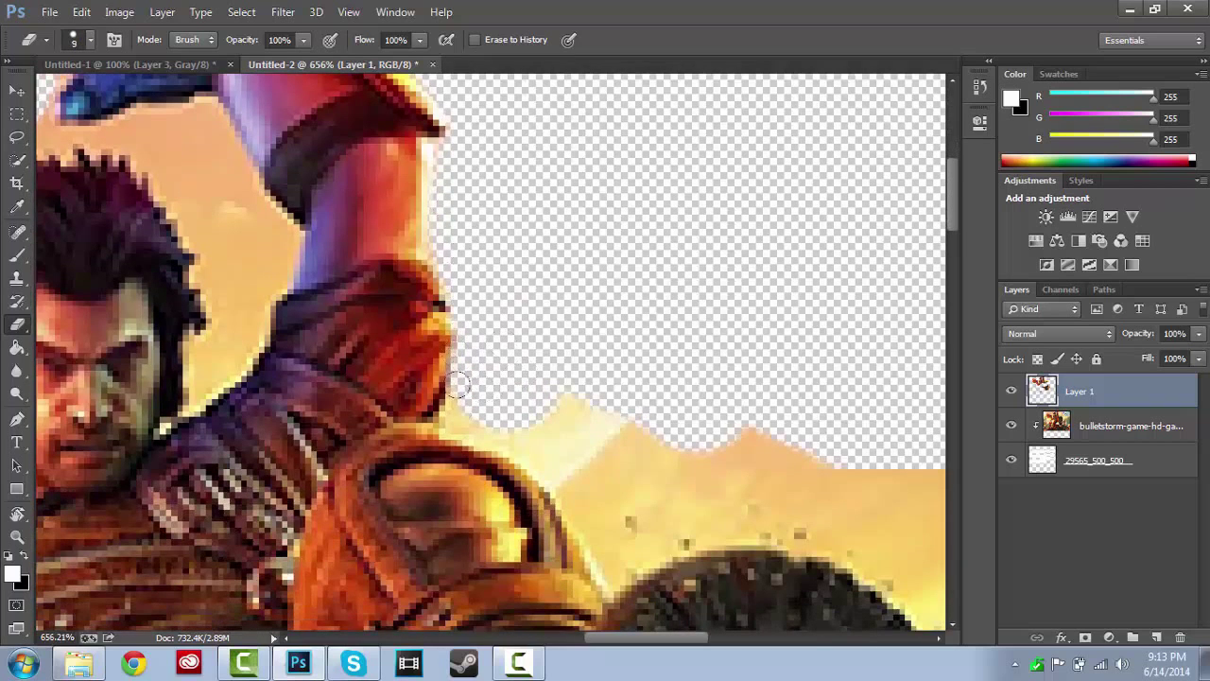
{"action": "mouse_move", "coordinate": [457, 384]}
{"action": "left_mouse_down"}
{"action": "mouse_move", "coordinate": [540, 450]}
{"action": "mouse_move", "coordinate": [582, 496]}
{"action": "mouse_move", "coordinate": [583, 426]}
{"action": "mouse_move", "coordinate": [612, 412]}
{"action": "mouse_move", "coordinate": [820, 452]}
{"action": "mouse_move", "coordinate": [707, 424]}
{"action": "left_mouse_up"}
Step: Erase the sky between the raised arm and the head, then trim the background fringe around the hair with a 3 px eraser
{"action": "scroll", "coordinate": [707, 423], "scroll_direction": "up", "scroll_amount": 2}
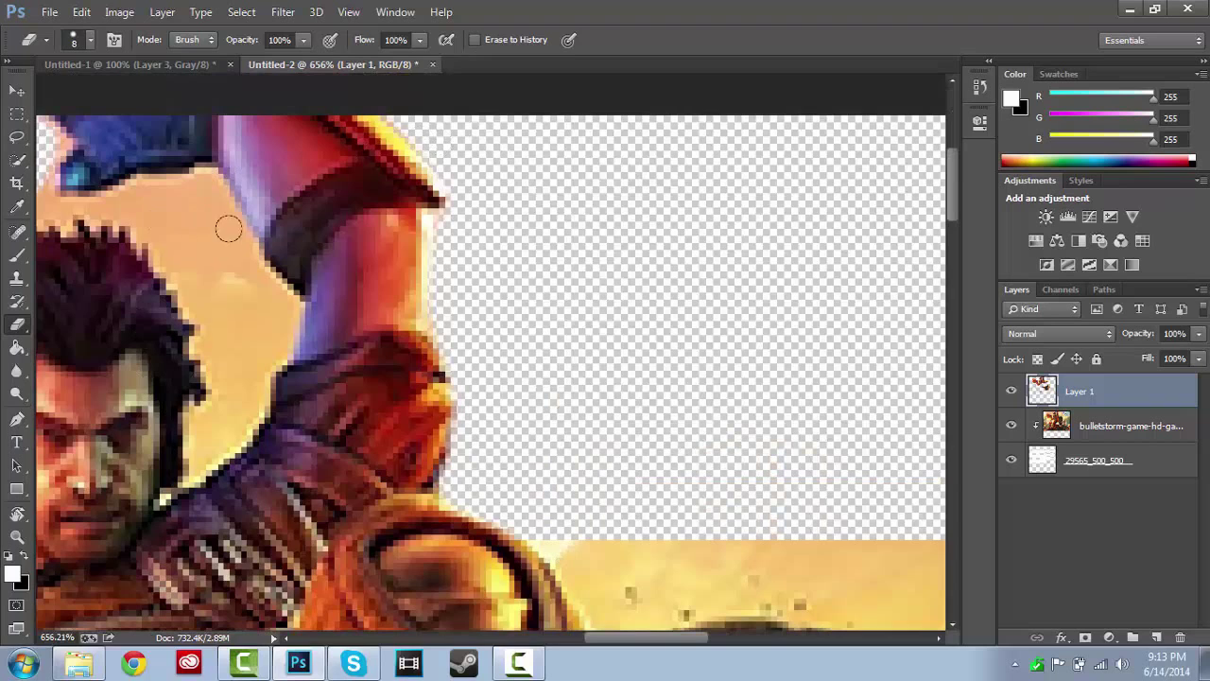
{"action": "scroll", "coordinate": [229, 229], "scroll_direction": "down", "scroll_amount": 5}
{"action": "scroll", "coordinate": [198, 230], "scroll_direction": "up", "scroll_amount": 5}
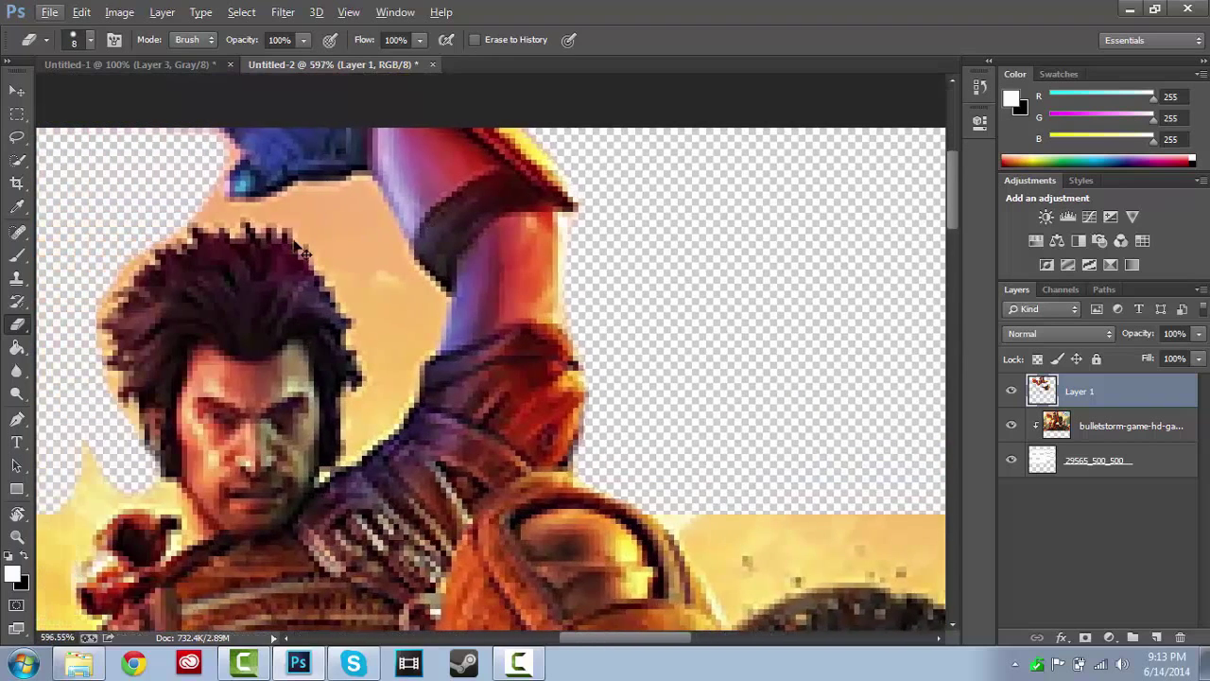
{"action": "mouse_move", "coordinate": [351, 189]}
{"action": "left_mouse_down"}
{"action": "mouse_move", "coordinate": [370, 235]}
{"action": "mouse_move", "coordinate": [370, 208]}
{"action": "mouse_move", "coordinate": [376, 262]}
{"action": "mouse_move", "coordinate": [421, 299]}
{"action": "mouse_move", "coordinate": [395, 380]}
{"action": "mouse_move", "coordinate": [367, 408]}
{"action": "mouse_move", "coordinate": [356, 394]}
{"action": "mouse_move", "coordinate": [378, 343]}
{"action": "mouse_move", "coordinate": [314, 222]}
{"action": "mouse_move", "coordinate": [318, 197]}
{"action": "mouse_move", "coordinate": [282, 206]}
{"action": "mouse_move", "coordinate": [221, 189]}
{"action": "mouse_move", "coordinate": [224, 151]}
{"action": "mouse_move", "coordinate": [208, 137]}
{"action": "left_mouse_up"}
{"action": "mouse_move", "coordinate": [363, 289]}
{"action": "left_mouse_down"}
{"action": "mouse_move", "coordinate": [411, 270]}
{"action": "mouse_move", "coordinate": [392, 248]}
{"action": "left_mouse_up"}
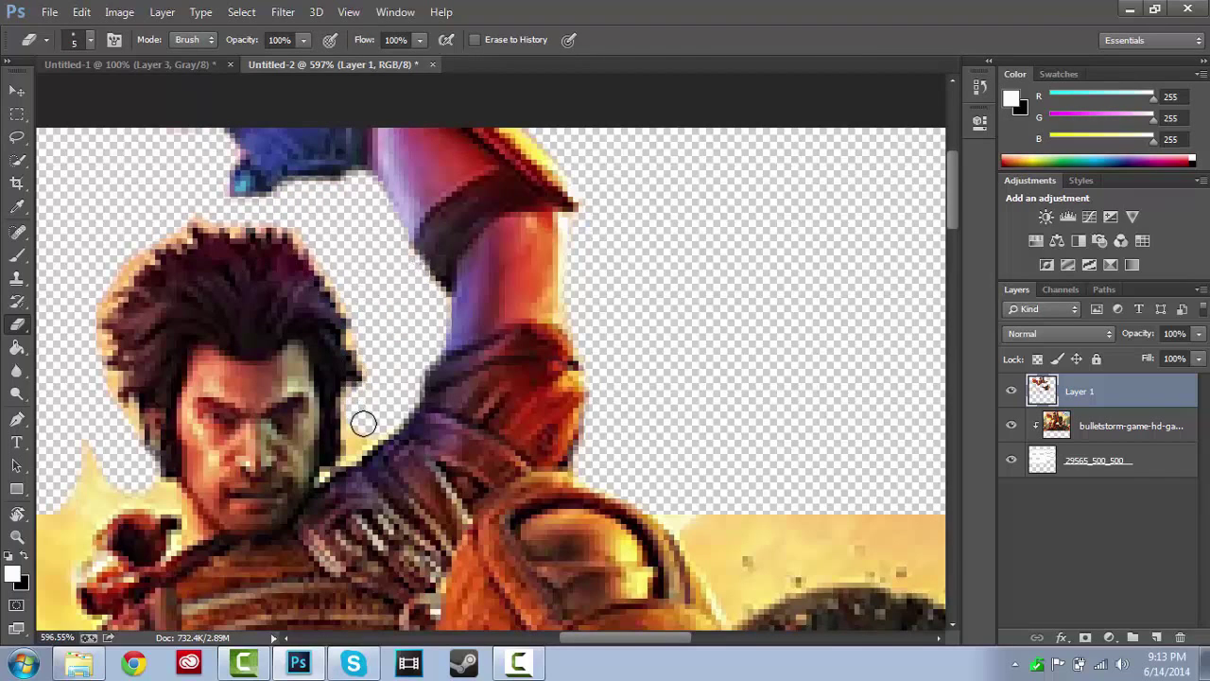
{"action": "left_click_drag", "start_coordinate": [348, 453], "coordinate": [377, 433]}
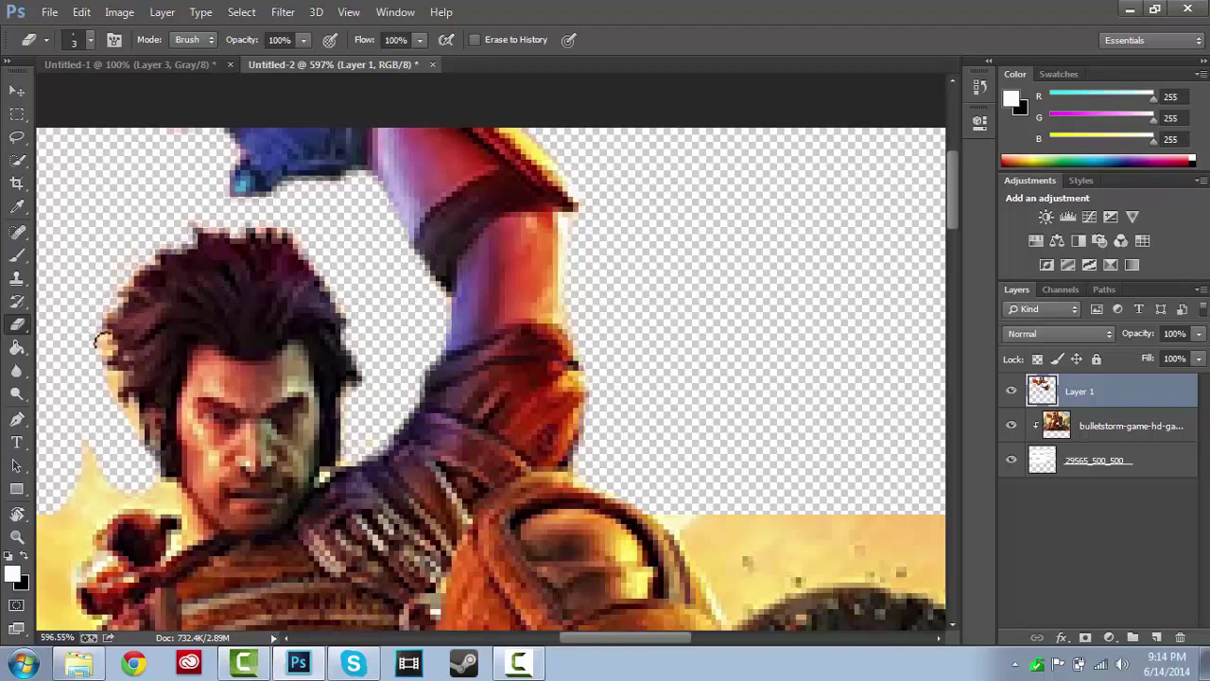
{"action": "left_click_drag", "start_coordinate": [115, 352], "coordinate": [121, 383]}
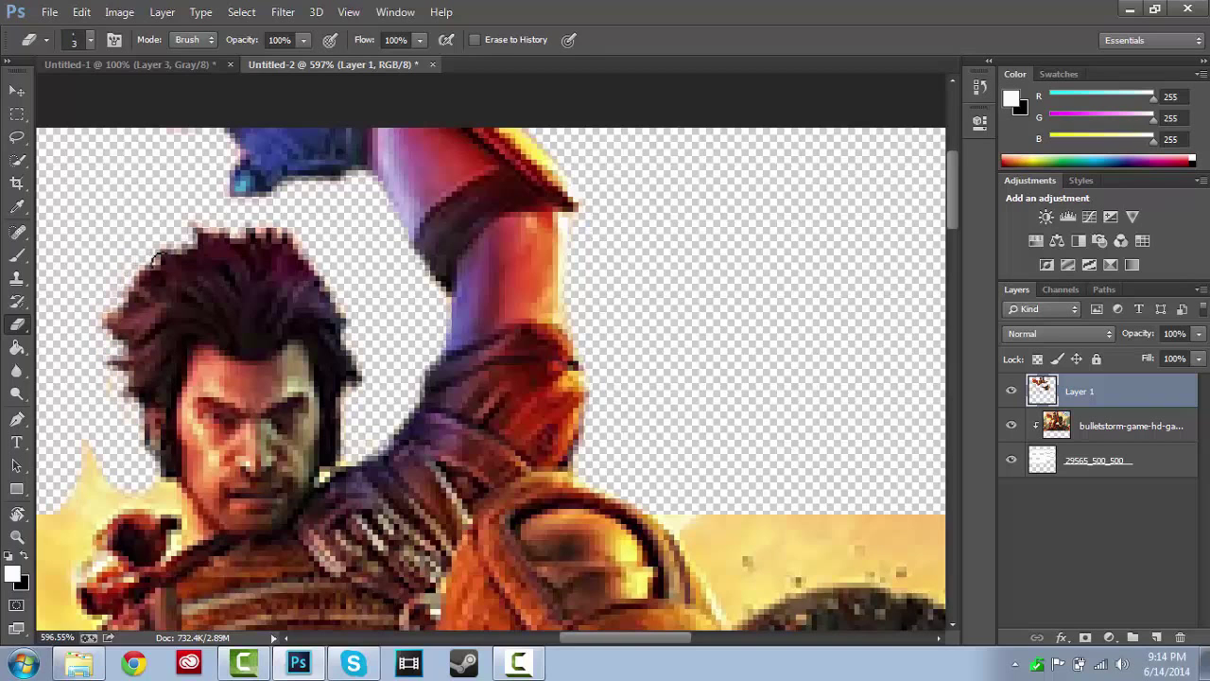
Step: Erase the leftover yellow background patch beside the man's jaw with the 3 px eraser
{"action": "scroll", "coordinate": [109, 505], "scroll_direction": "down", "scroll_amount": 5}
{"action": "scroll", "coordinate": [412, 252], "scroll_direction": "up", "scroll_amount": 4}
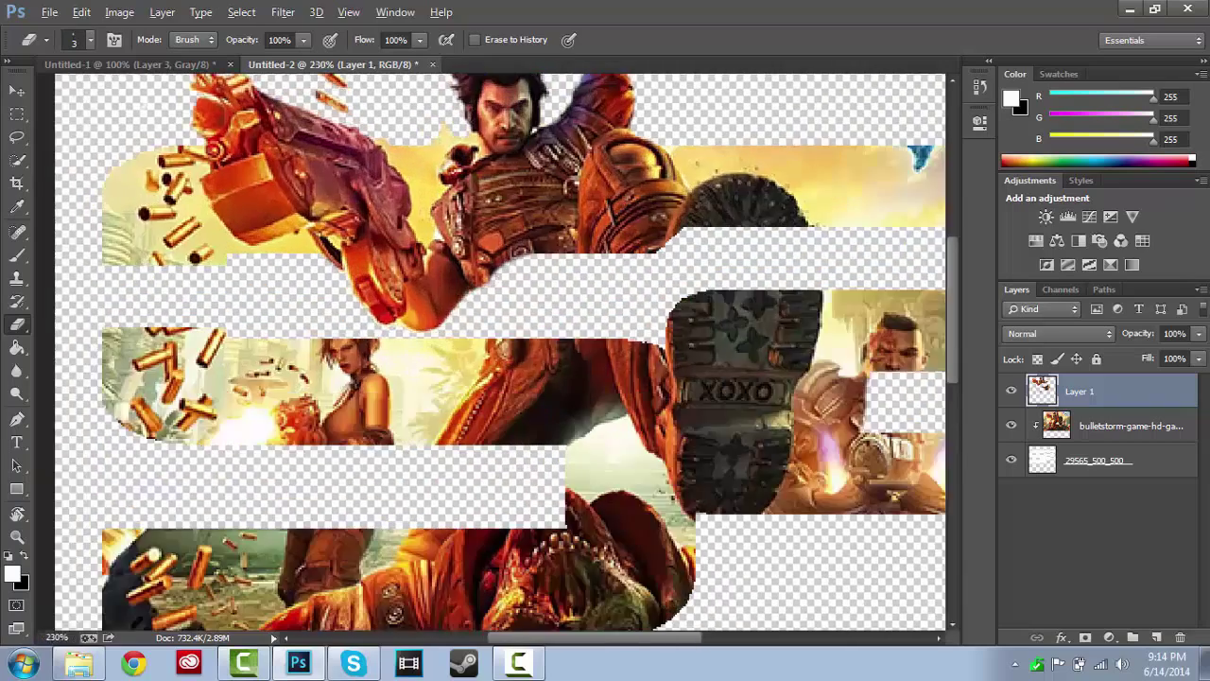
{"action": "scroll", "coordinate": [412, 251], "scroll_direction": "up", "scroll_amount": 3}
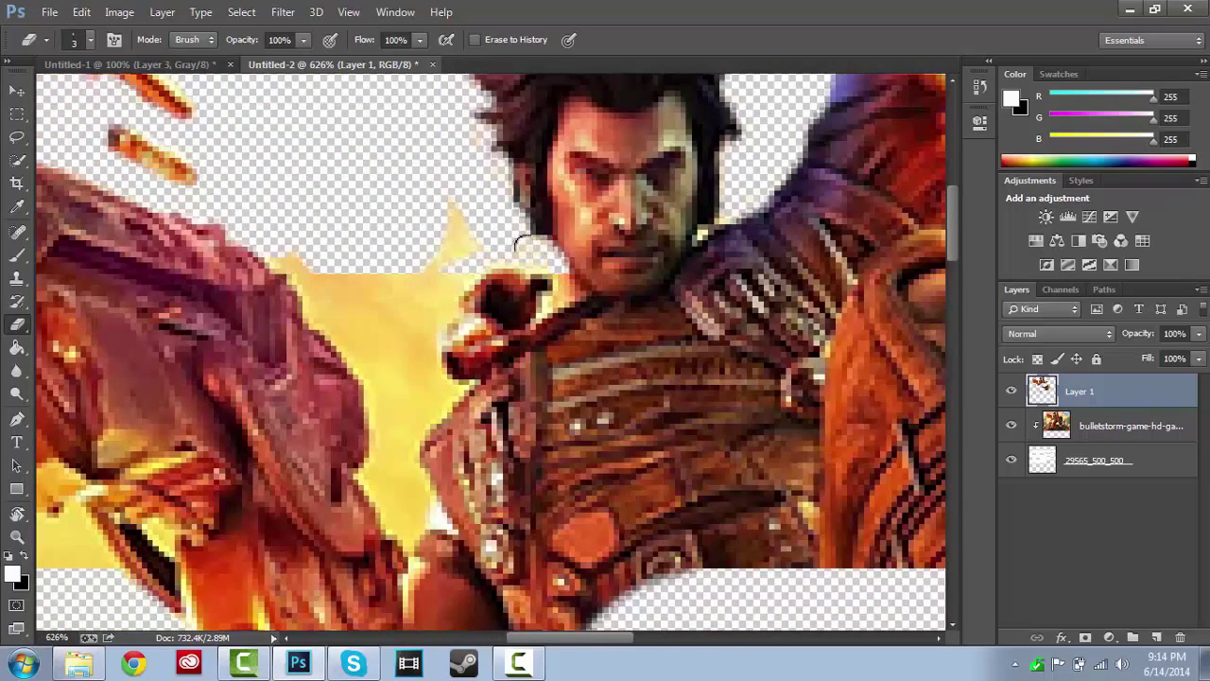
{"action": "mouse_move", "coordinate": [478, 151]}
{"action": "left_mouse_down"}
{"action": "mouse_move", "coordinate": [457, 219]}
{"action": "mouse_move", "coordinate": [481, 237]}
{"action": "left_mouse_up"}
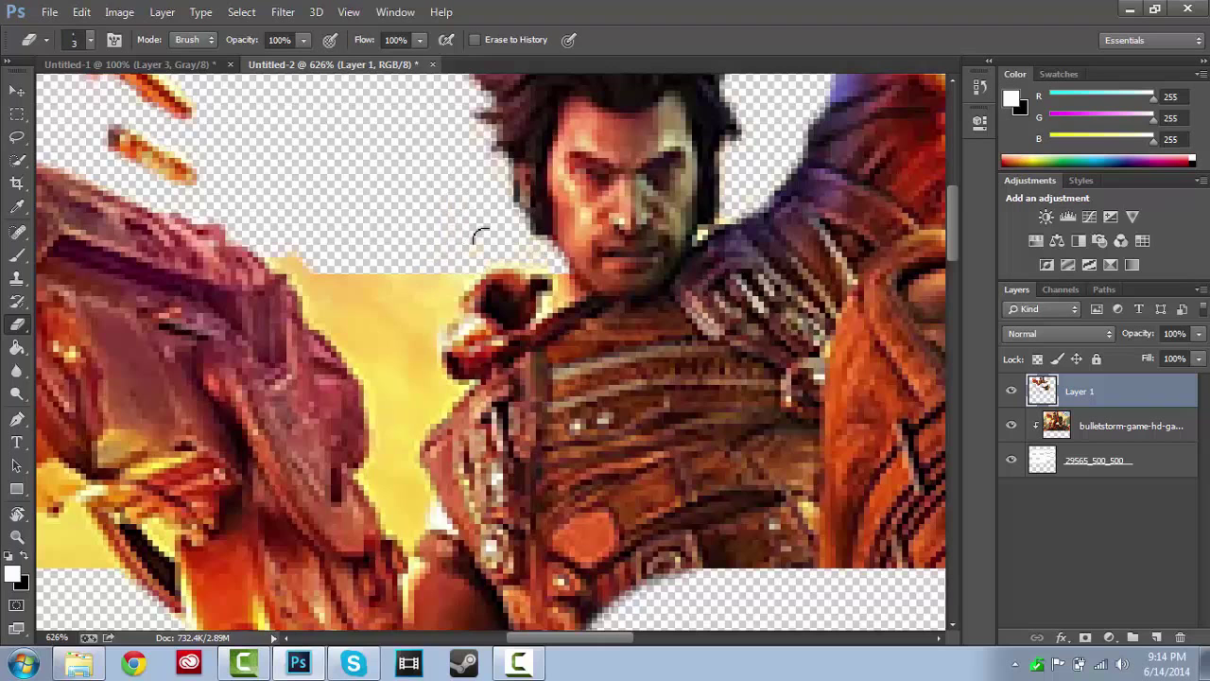
{"action": "scroll", "coordinate": [303, 265], "scroll_direction": "down", "scroll_amount": 5}
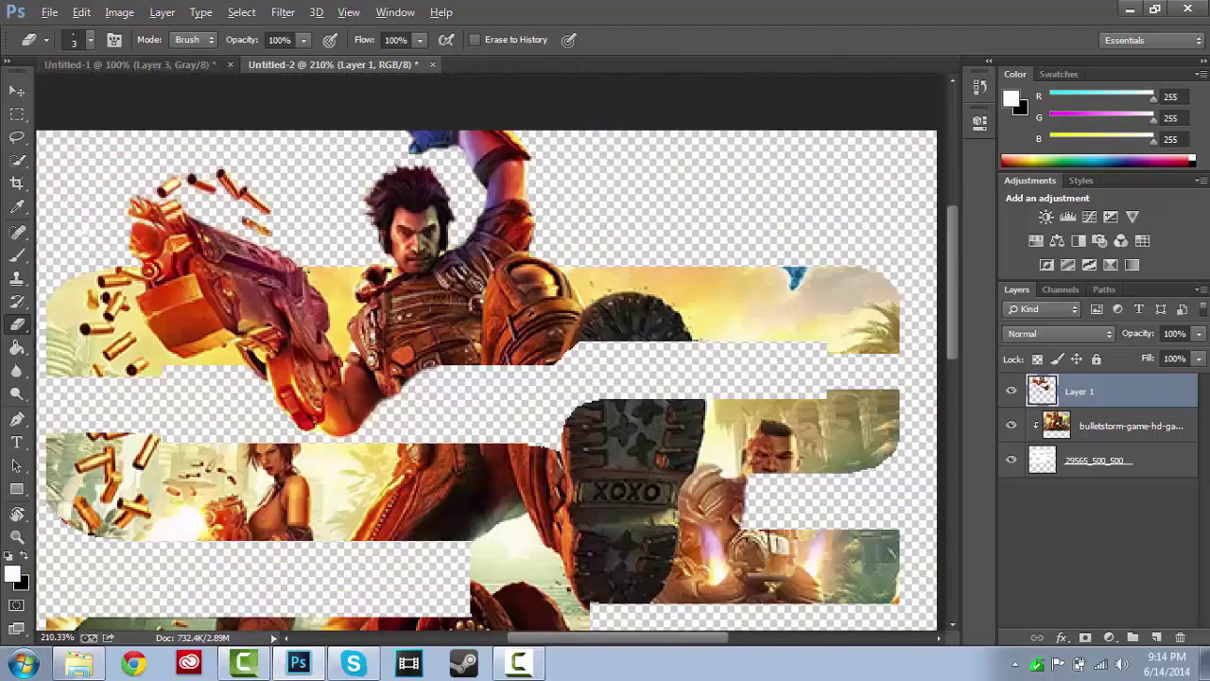
{"action": "scroll", "coordinate": [543, 255], "scroll_direction": "down", "scroll_amount": 1}
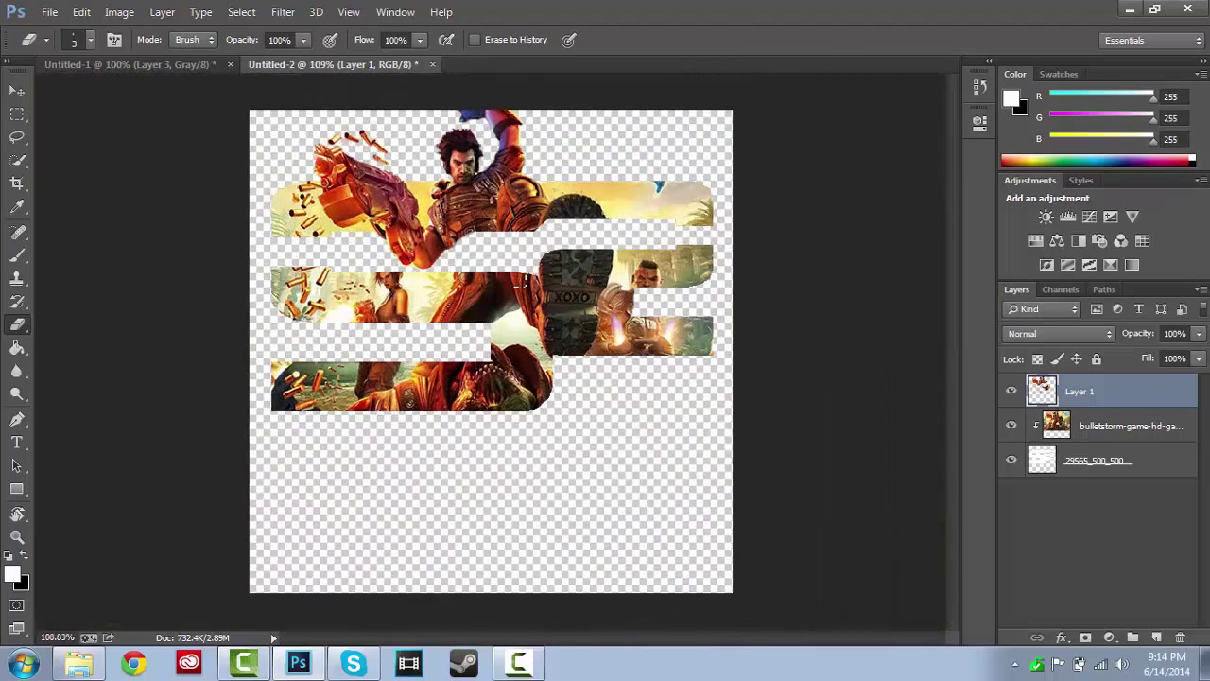
Step: Paste the wallpaper as a new layer and stretch it over the whole canvas, about 106% wide and 141% high, at 55% opacity
{"action": "left_click", "coordinate": [81, 12]}
{"action": "left_click", "coordinate": [154, 162]}
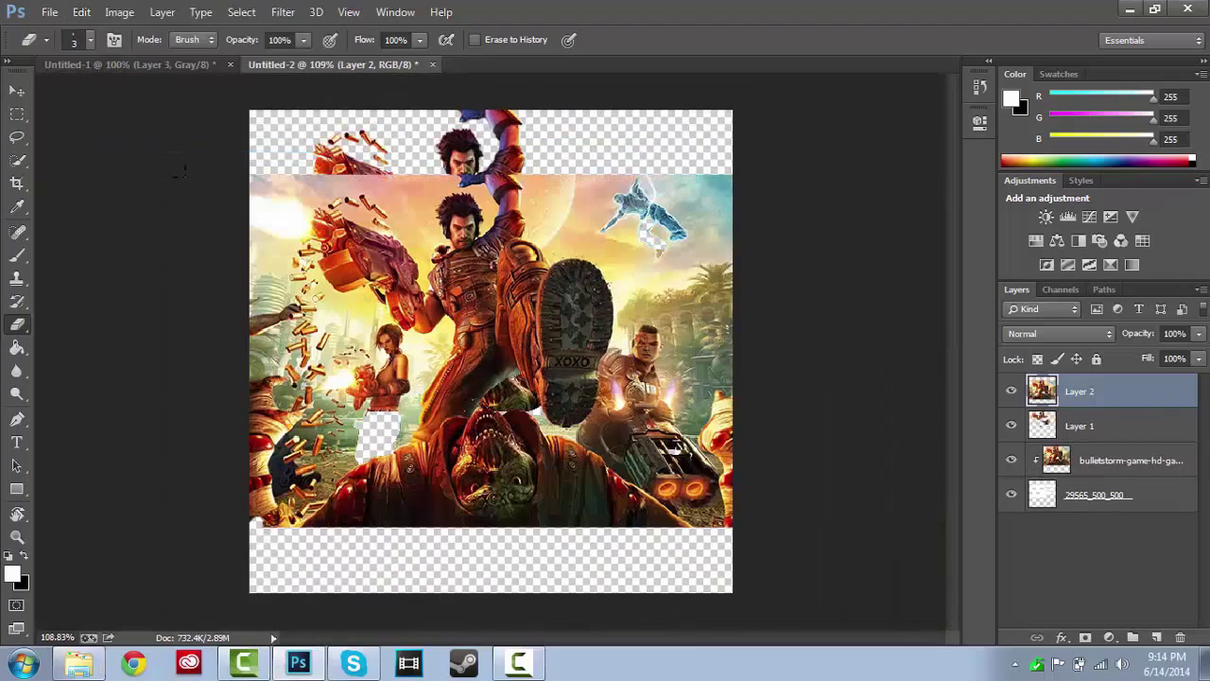
{"action": "key", "text": "ctrl+t"}
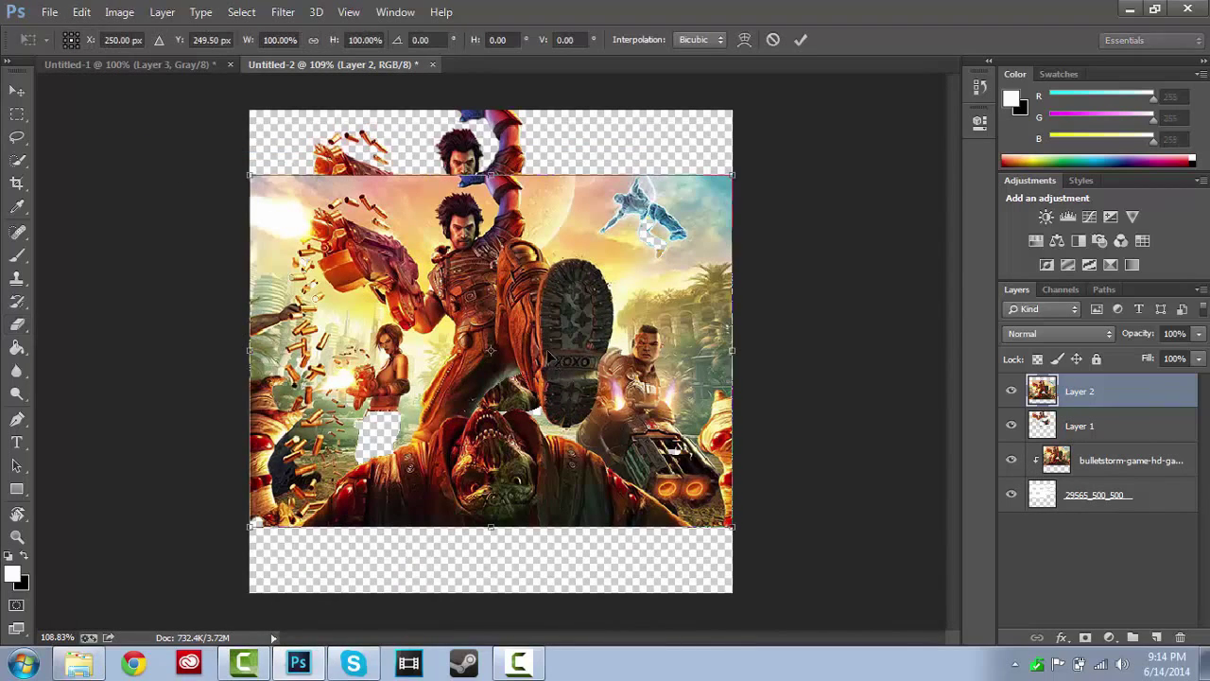
{"action": "left_click_drag", "start_coordinate": [249, 174], "coordinate": [219, 95]}
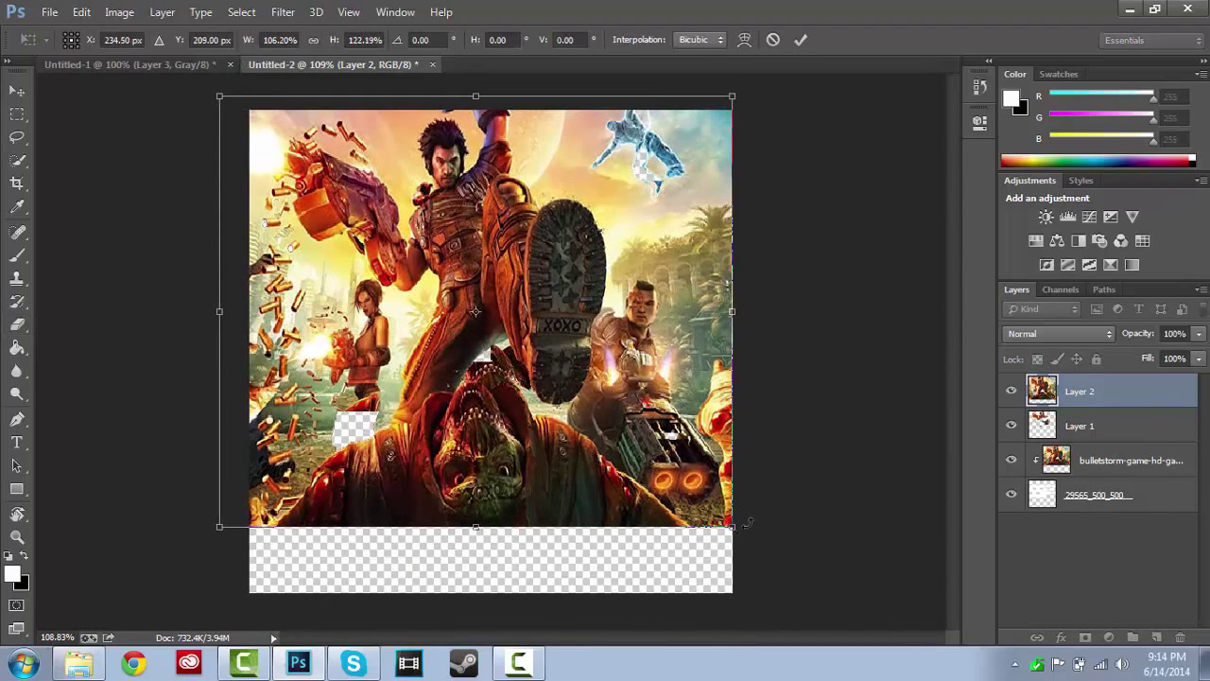
{"action": "left_click_drag", "start_coordinate": [731, 526], "coordinate": [733, 591]}
{"action": "left_click_drag", "start_coordinate": [1195, 335], "coordinate": [1198, 340]}
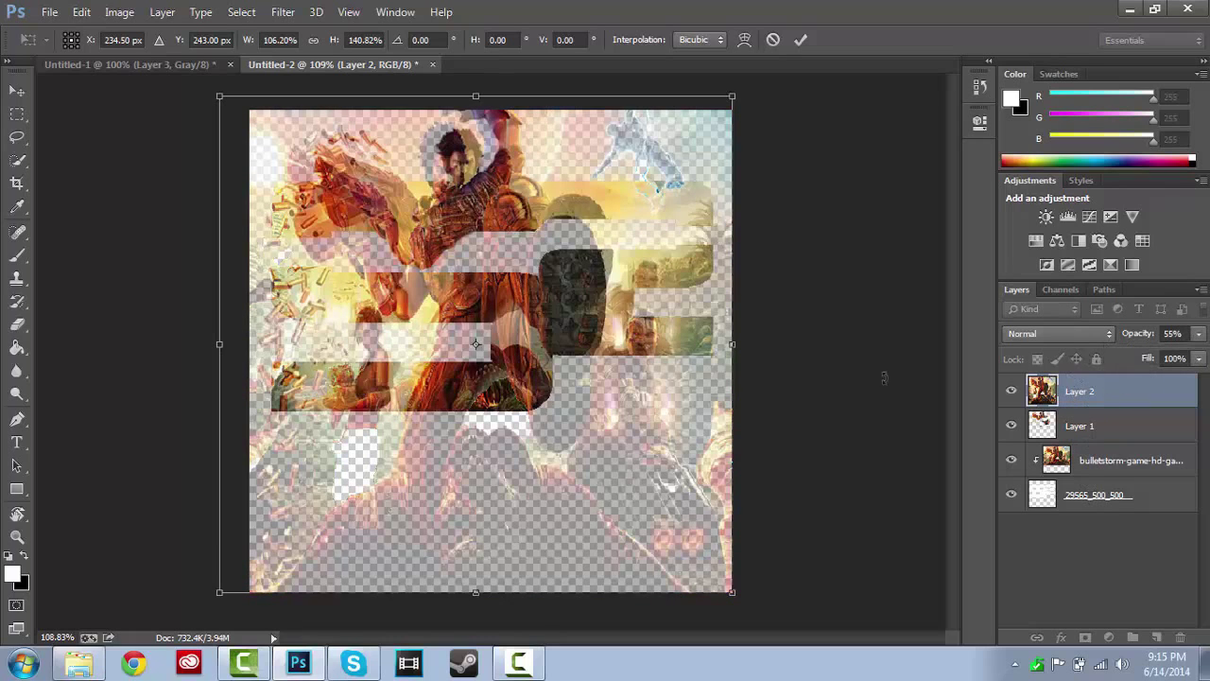
{"action": "left_click", "coordinate": [17, 90]}
{"action": "left_click", "coordinate": [425, 203]}
Step: Move the pasted wallpaper layer beneath all the other layers and set its opacity to 44%
{"action": "left_click_drag", "start_coordinate": [1172, 391], "coordinate": [1128, 526]}
{"action": "left_click", "coordinate": [1094, 431]}
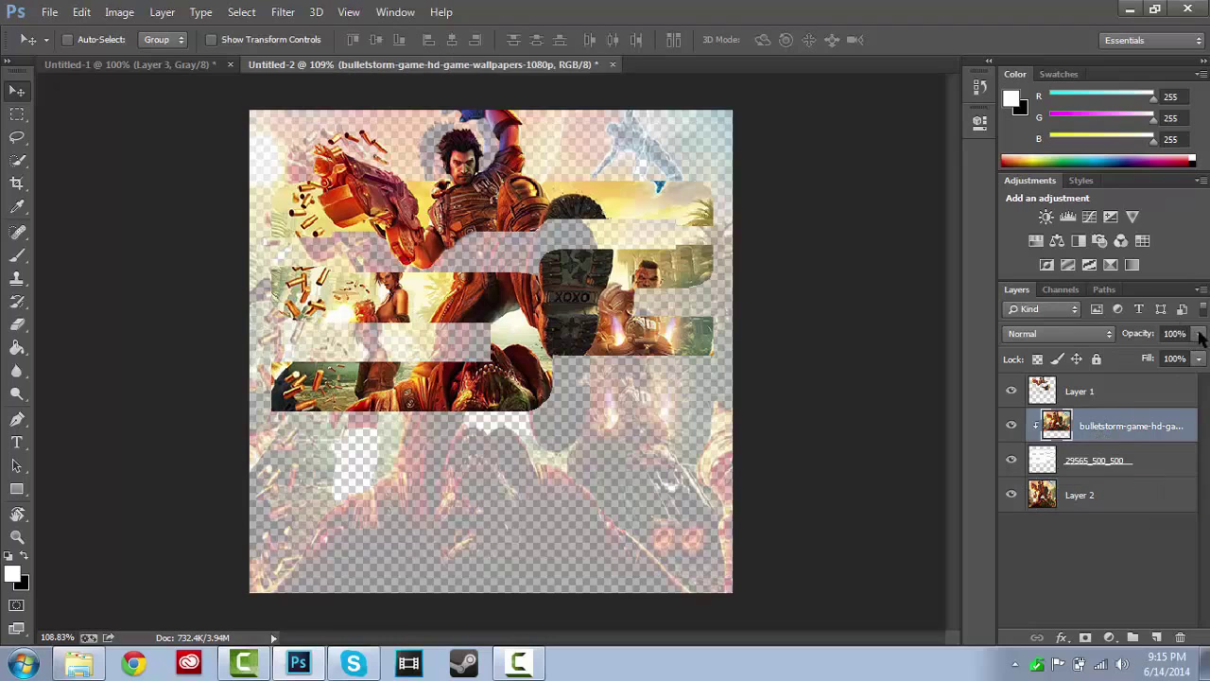
{"action": "left_click", "coordinate": [1135, 494]}
{"action": "left_click", "coordinate": [1199, 333]}
{"action": "left_click_drag", "start_coordinate": [1143, 359], "coordinate": [1153, 359]}
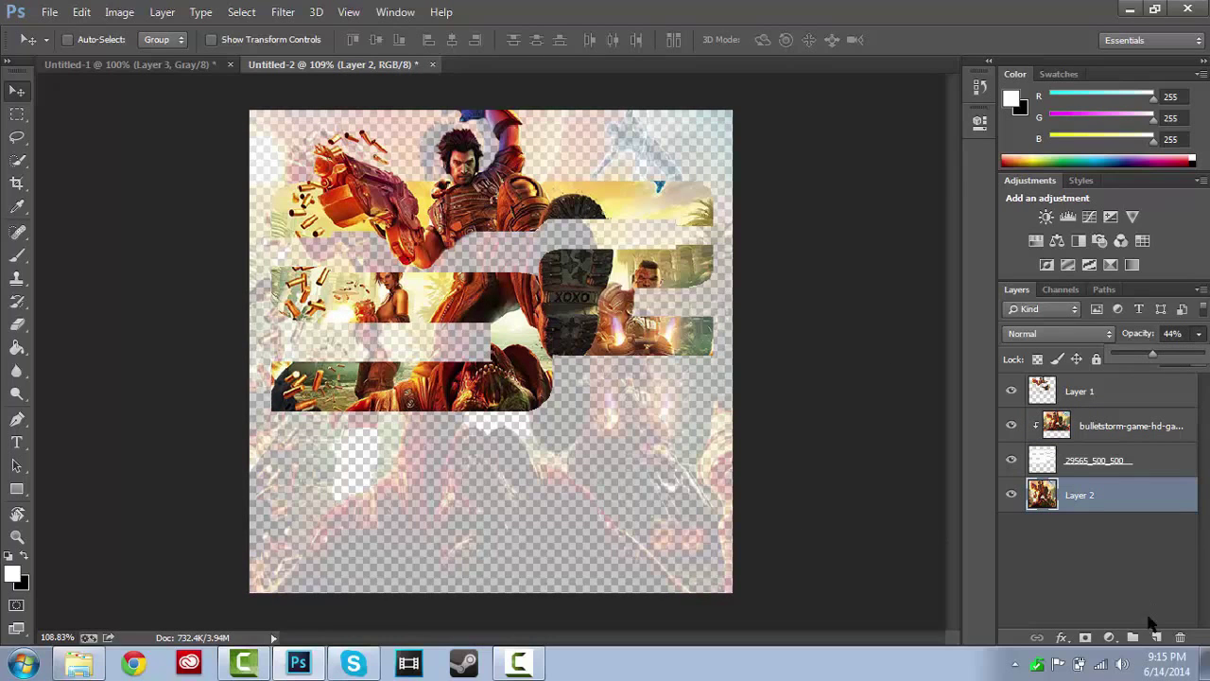
Step: Add a new layer below the faded wallpaper and fill it with white
{"action": "left_click", "coordinate": [1156, 637]}
{"action": "left_click_drag", "start_coordinate": [1107, 502], "coordinate": [1107, 540]}
{"action": "key", "text": "g"}
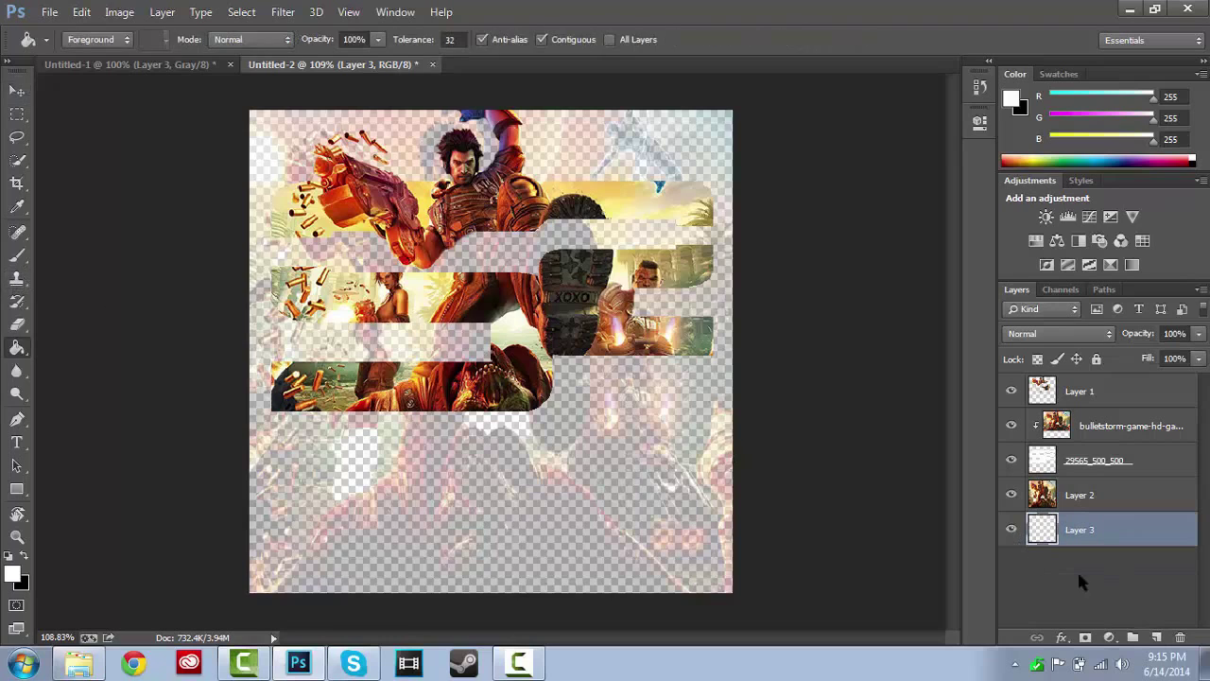
{"action": "left_click", "coordinate": [639, 487]}
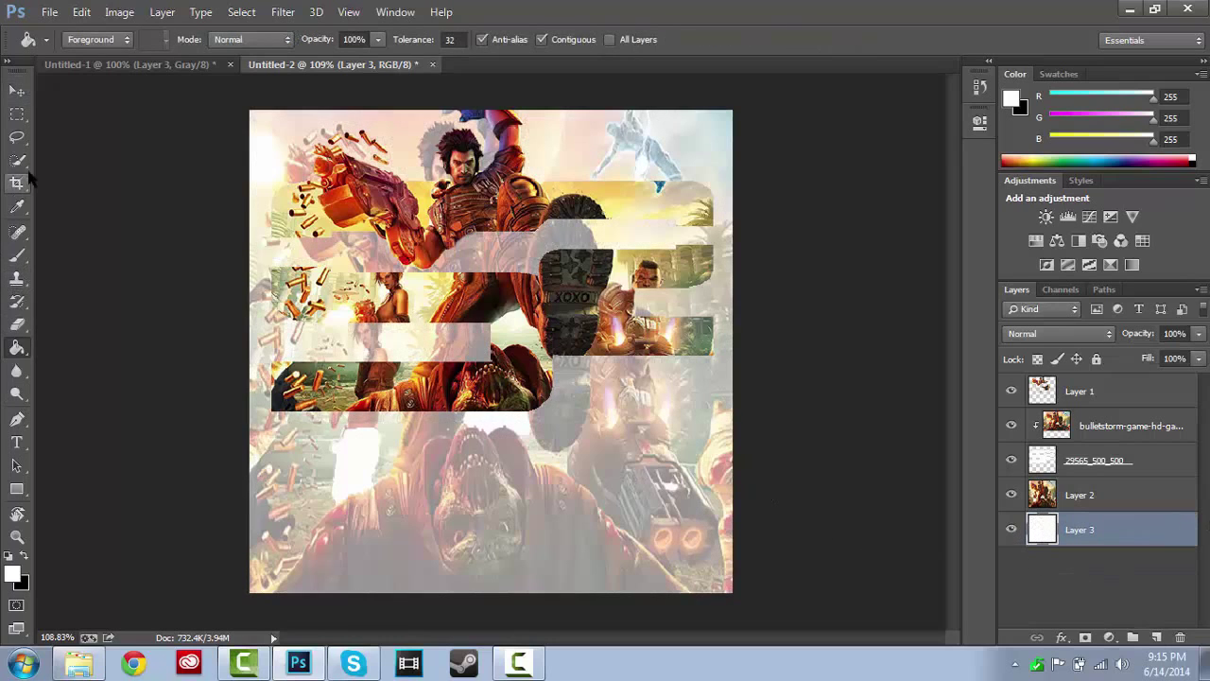
Step: Add the white 72 pt Old English text "NAME" below the logo and move its layer above all the others
{"action": "key", "text": "t"}
{"action": "left_click", "coordinate": [367, 492]}
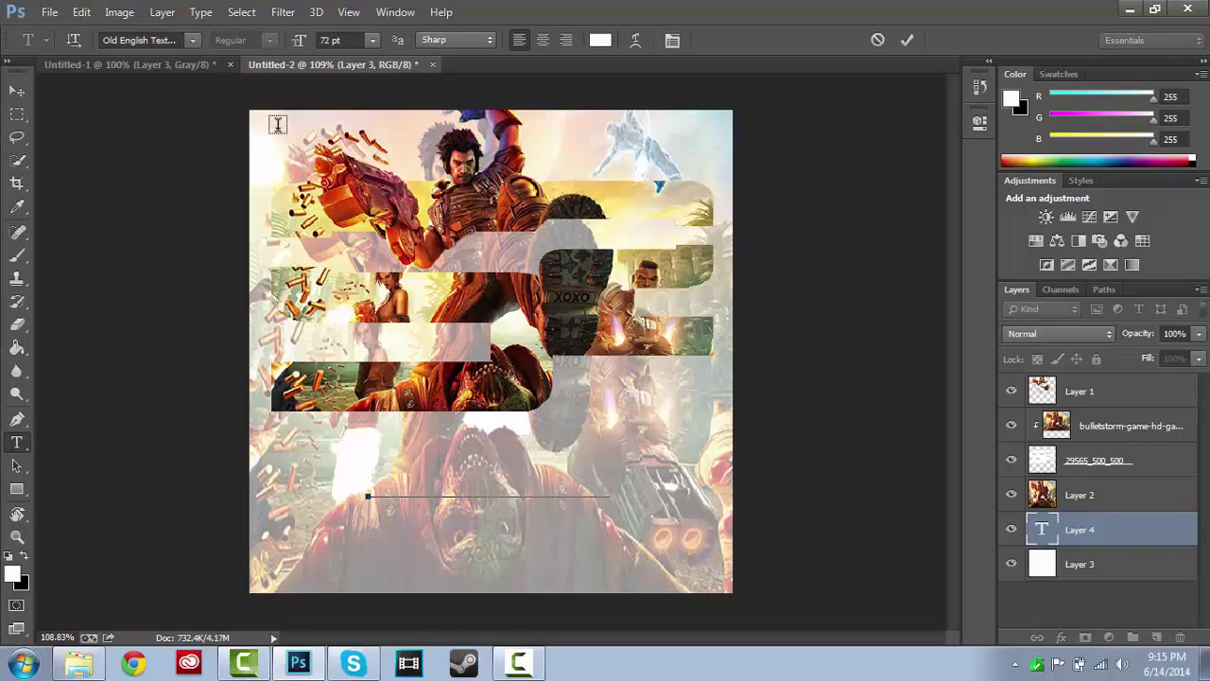
{"action": "left_click", "coordinate": [1173, 532]}
{"action": "left_click_drag", "start_coordinate": [1172, 533], "coordinate": [1129, 387]}
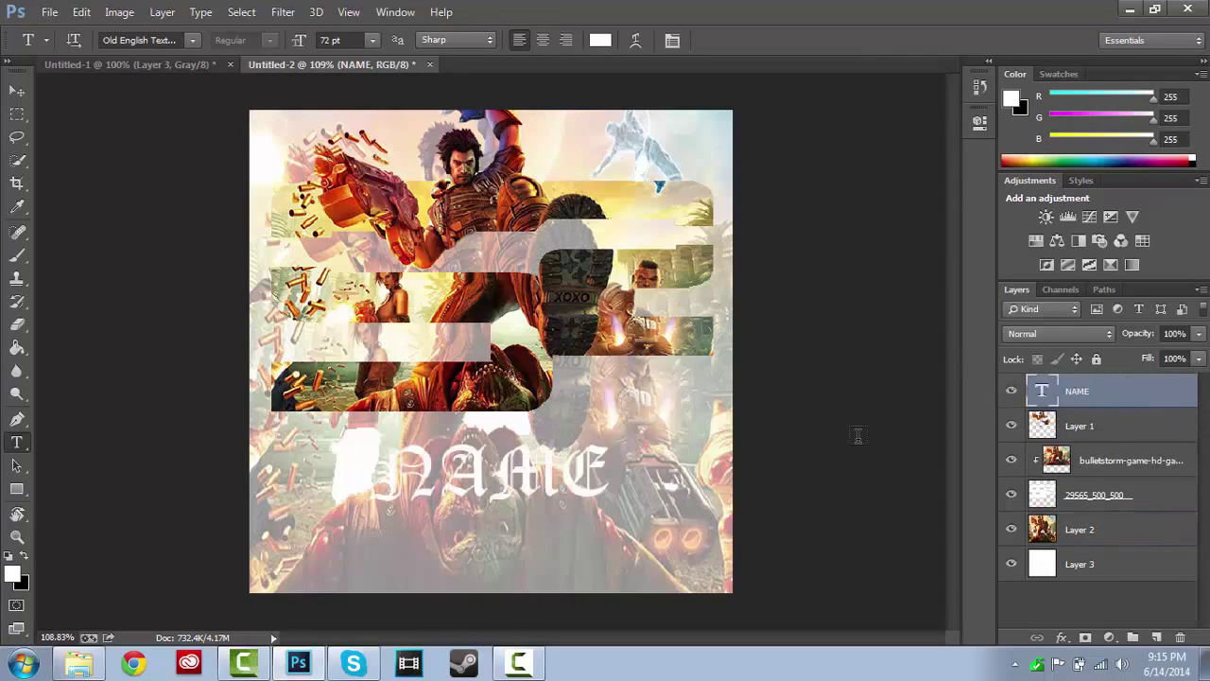
{"action": "left_click", "coordinate": [17, 90]}
{"action": "left_click_drag", "start_coordinate": [519, 475], "coordinate": [506, 514]}
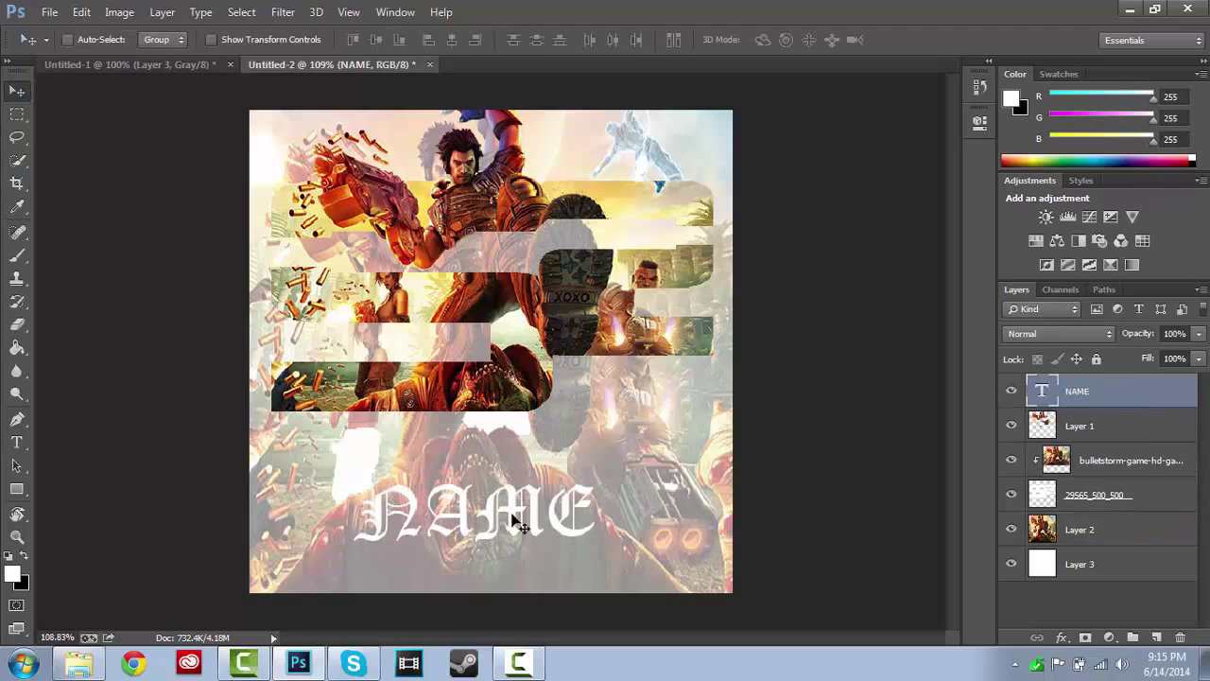
Step: Paste the wallpaper above the NAME text, clip it to the letters, and shift the image within them
{"action": "left_click", "coordinate": [81, 11]}
{"action": "left_click", "coordinate": [129, 145]}
{"action": "right_click", "coordinate": [1081, 392]}
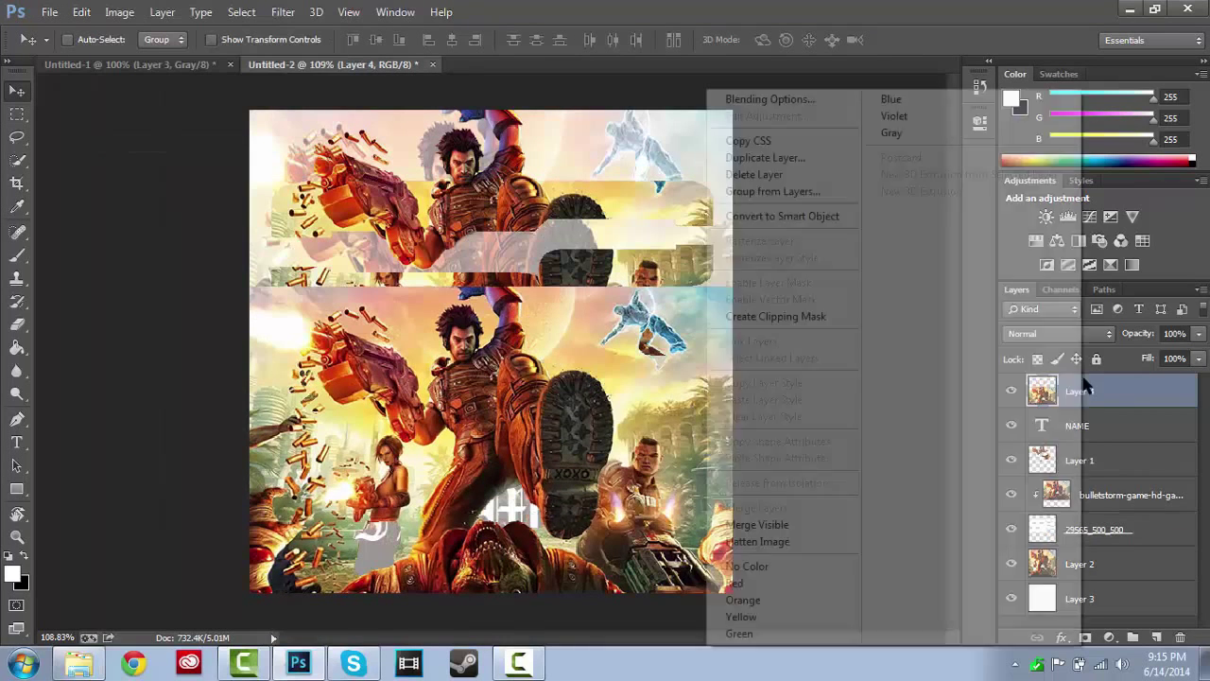
{"action": "left_click", "coordinate": [756, 346]}
{"action": "left_click_drag", "start_coordinate": [567, 449], "coordinate": [453, 456]}
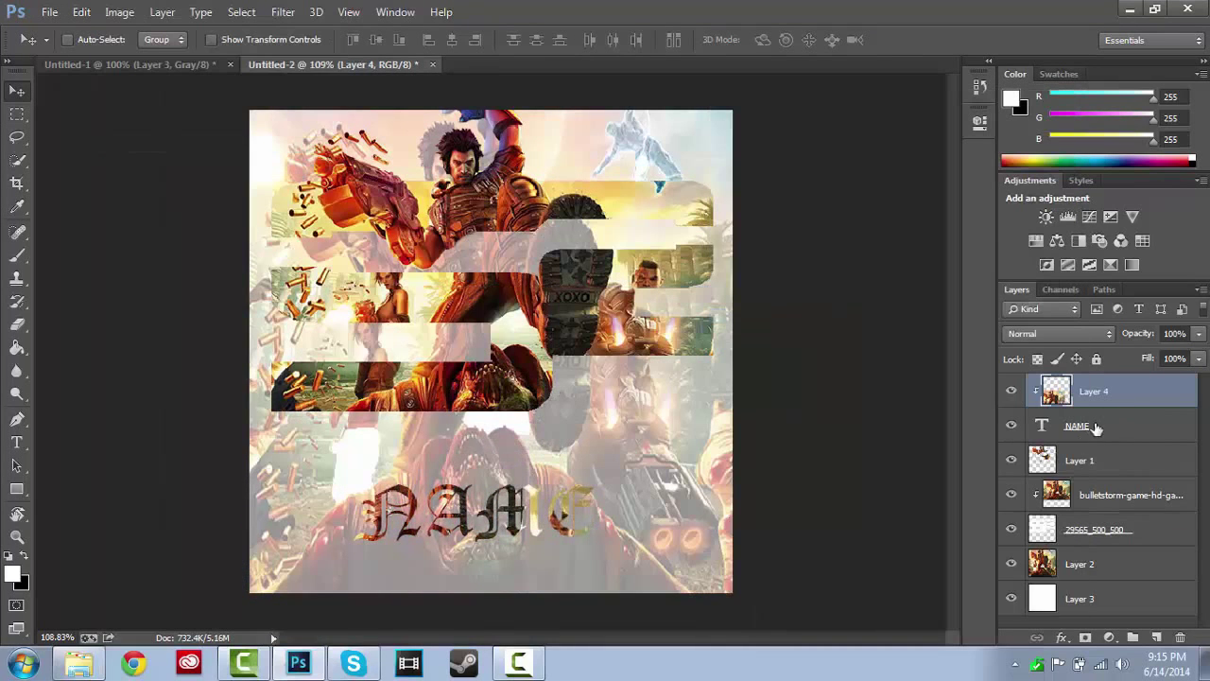
Step: Apply Stroke, Satin and Drop Shadow effects to the NAME text layer
{"action": "left_click", "coordinate": [1134, 426]}
{"action": "double_click", "coordinate": [1145, 423]}
{"action": "left_click", "coordinate": [643, 245]}
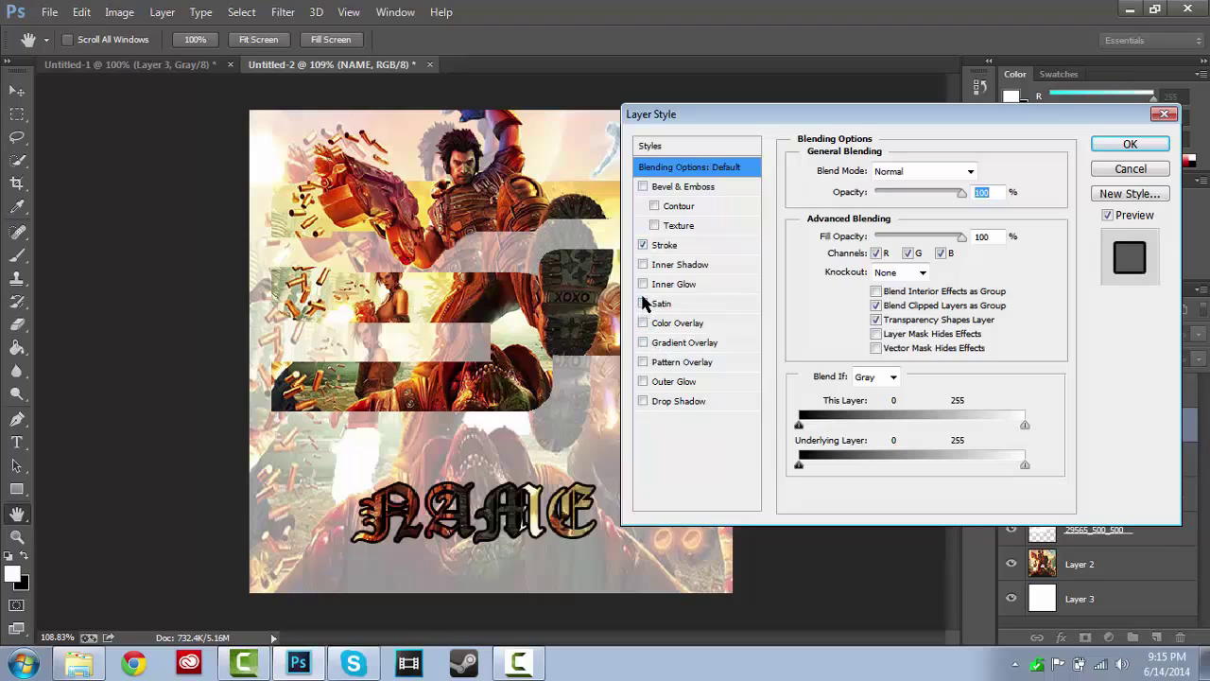
{"action": "left_click", "coordinate": [643, 303]}
{"action": "left_click", "coordinate": [644, 401]}
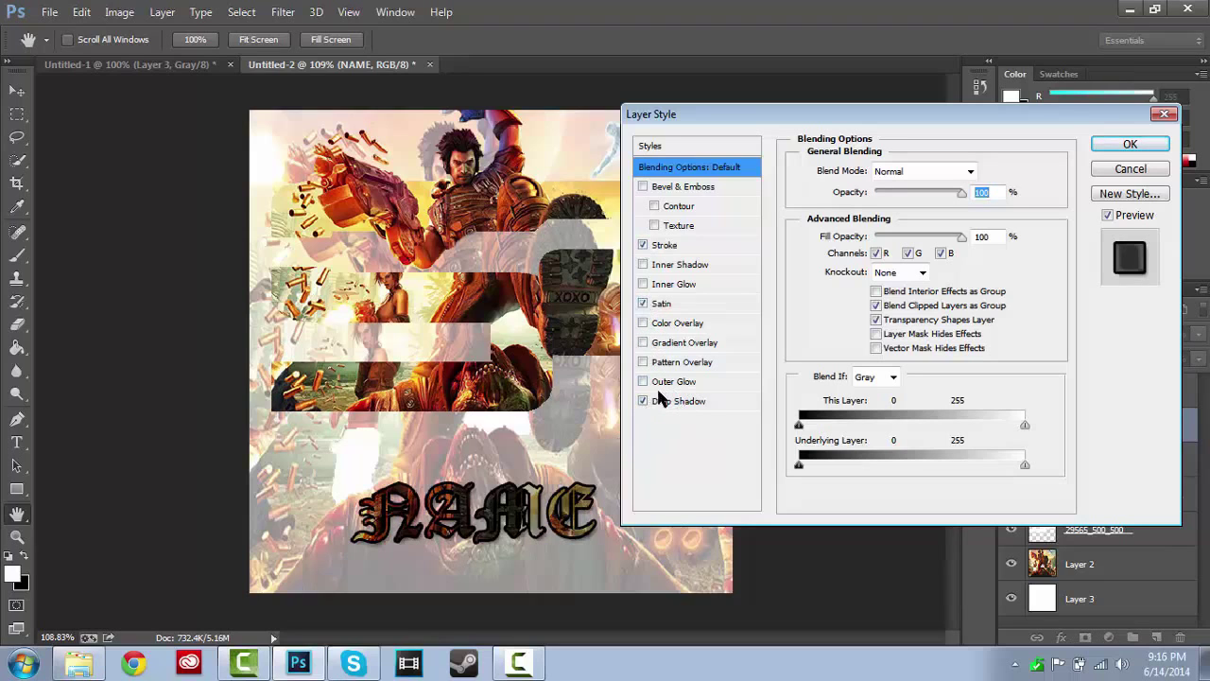
{"action": "left_click", "coordinate": [1129, 143]}
Step: Enable Stroke and Drop Shadow effects on the 29565_500_500 logo layer
{"action": "scroll", "coordinate": [1073, 508], "scroll_direction": "down", "scroll_amount": 2}
{"action": "double_click", "coordinate": [1097, 543]}
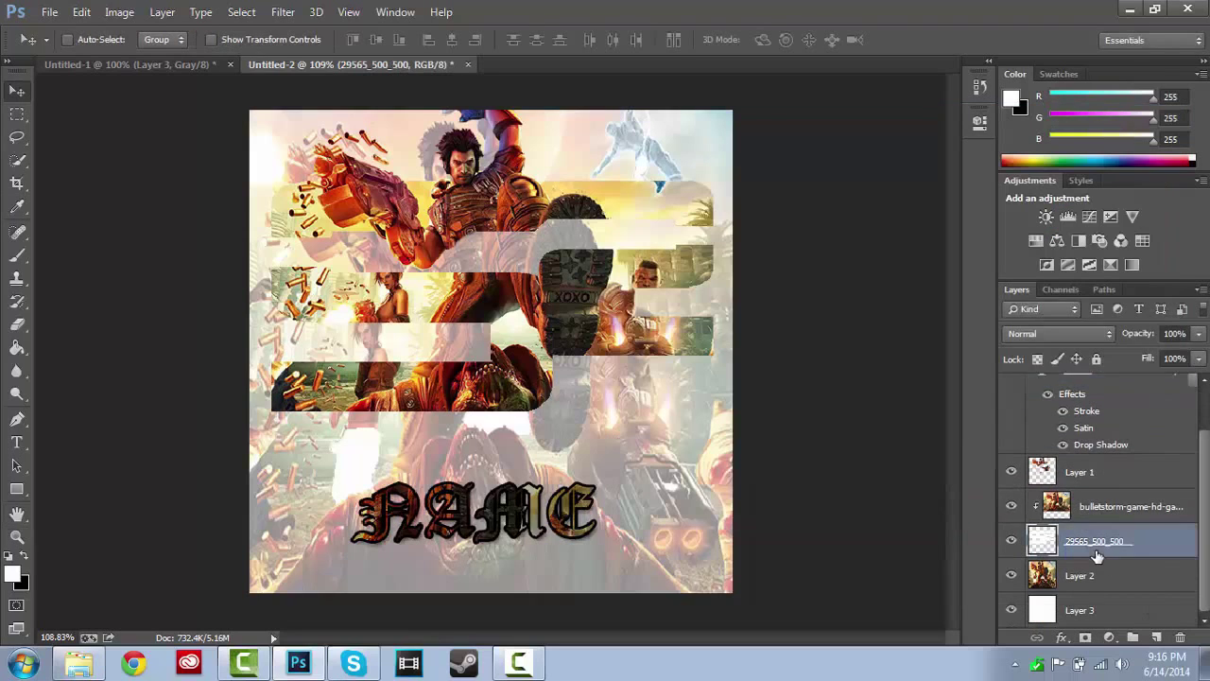
{"action": "left_click", "coordinate": [644, 246]}
{"action": "left_click", "coordinate": [642, 400]}
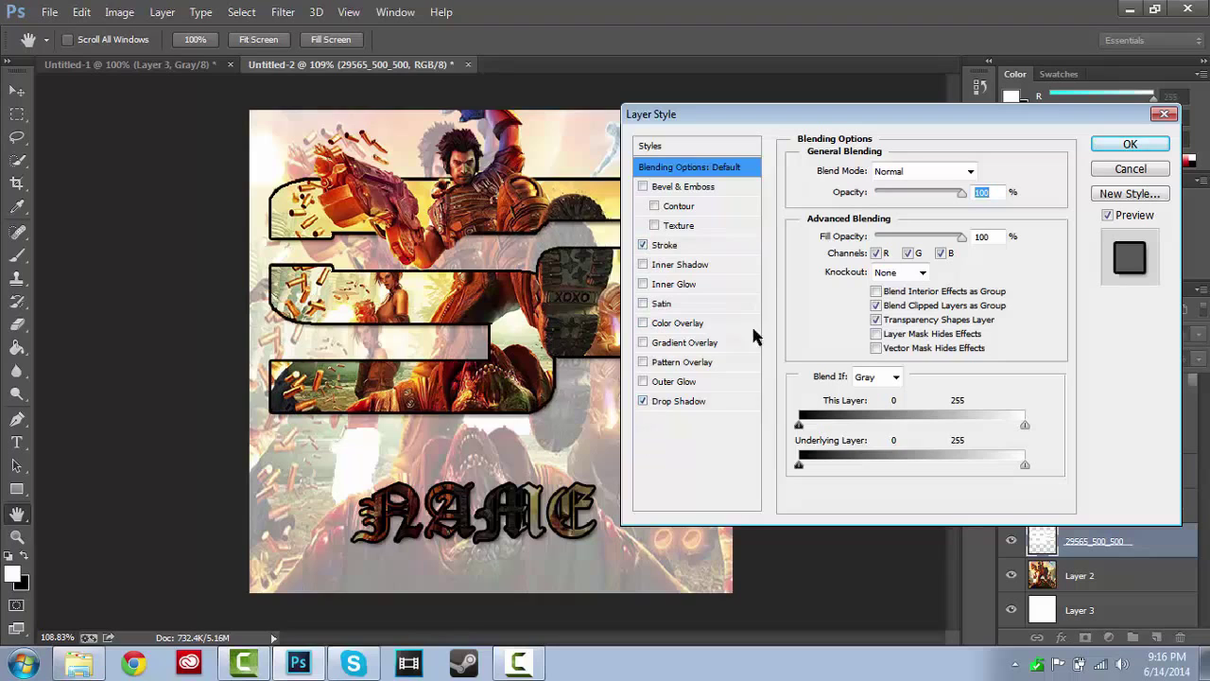
Step: Set the logo's drop shadow to 14 px distance and 10 px size, and add Outer Glow and Inner Shadow effects
{"action": "left_click", "coordinate": [680, 401]}
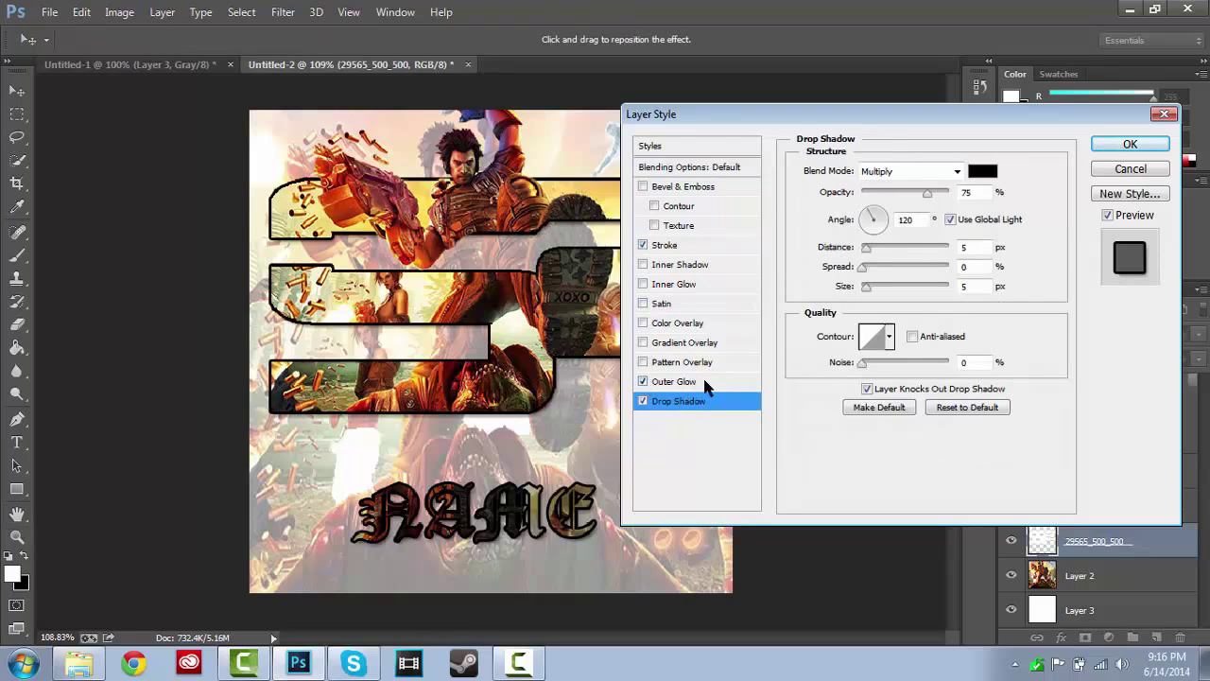
{"action": "left_click_drag", "start_coordinate": [867, 247], "coordinate": [873, 247]}
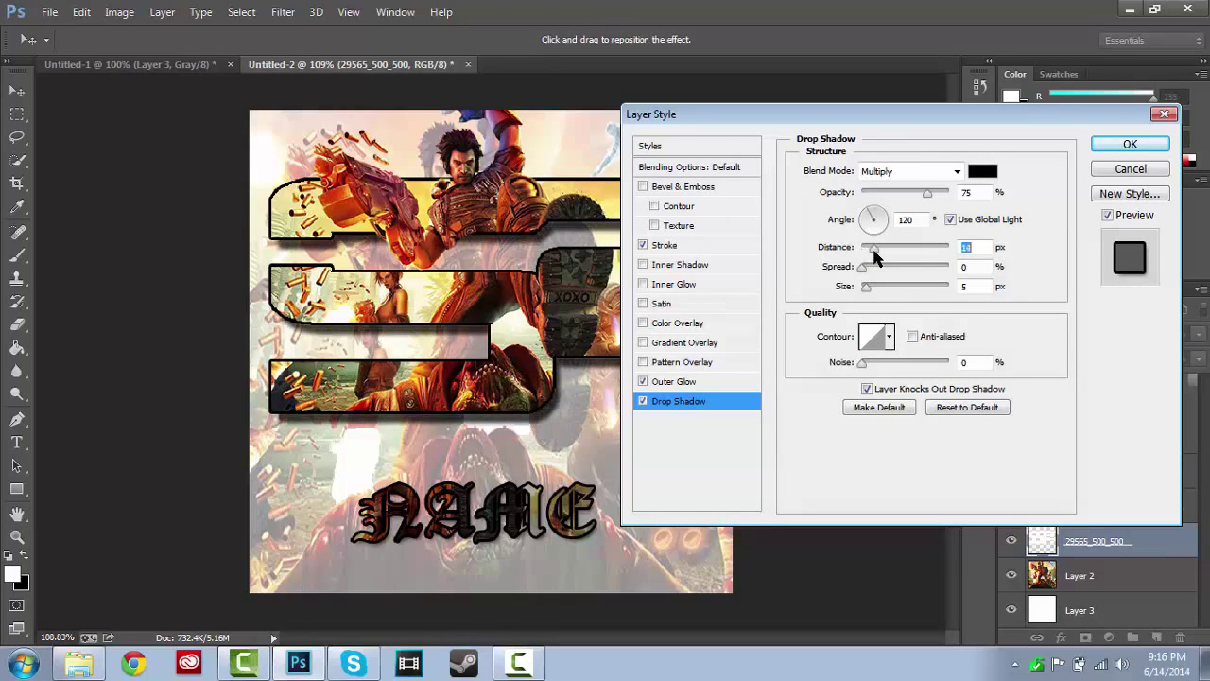
{"action": "left_click_drag", "start_coordinate": [866, 288], "coordinate": [872, 287]}
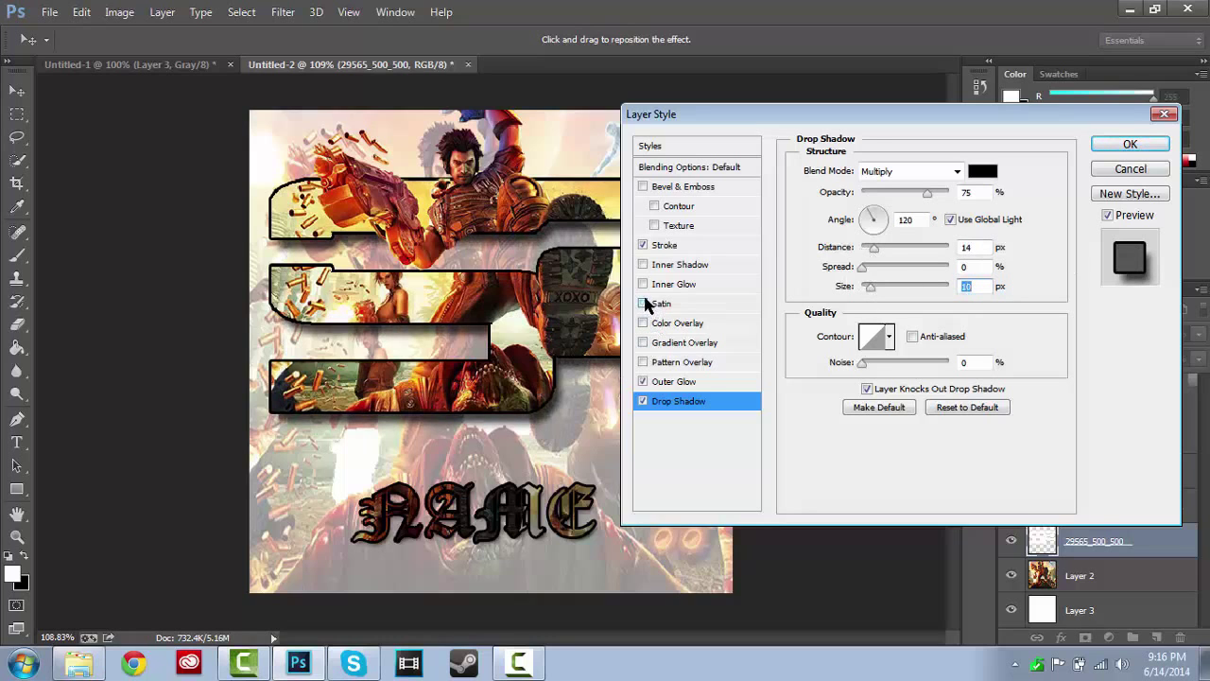
{"action": "left_click", "coordinate": [644, 264]}
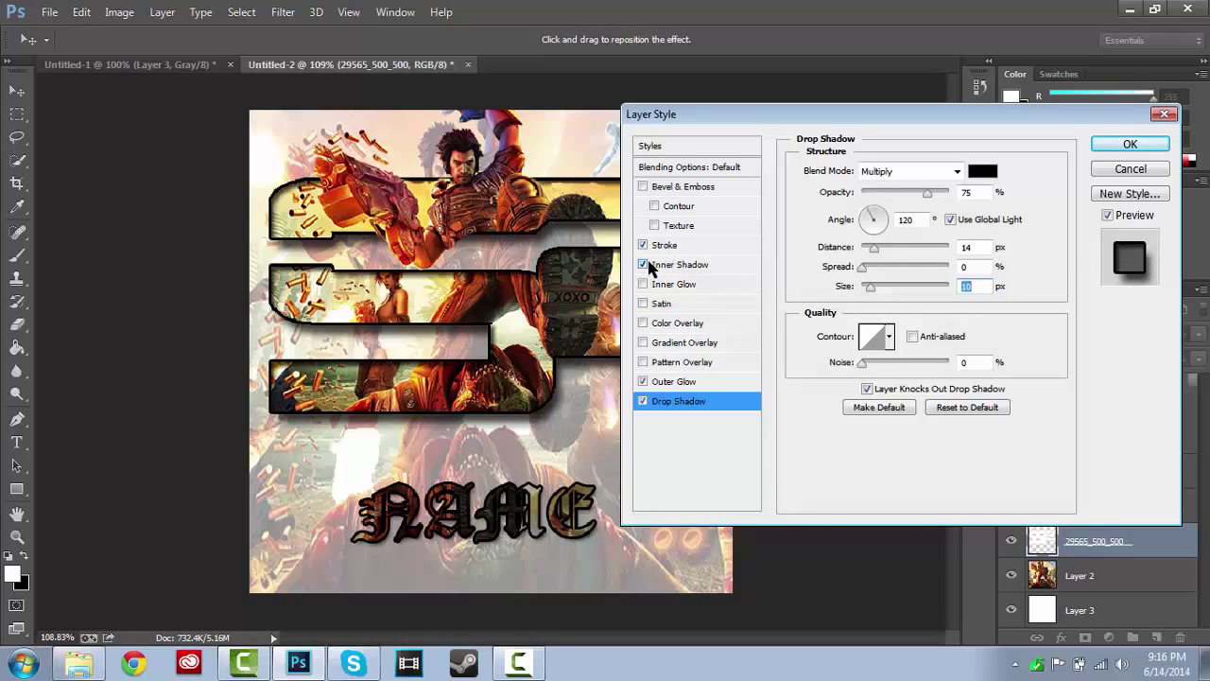
{"action": "left_click", "coordinate": [1130, 144]}
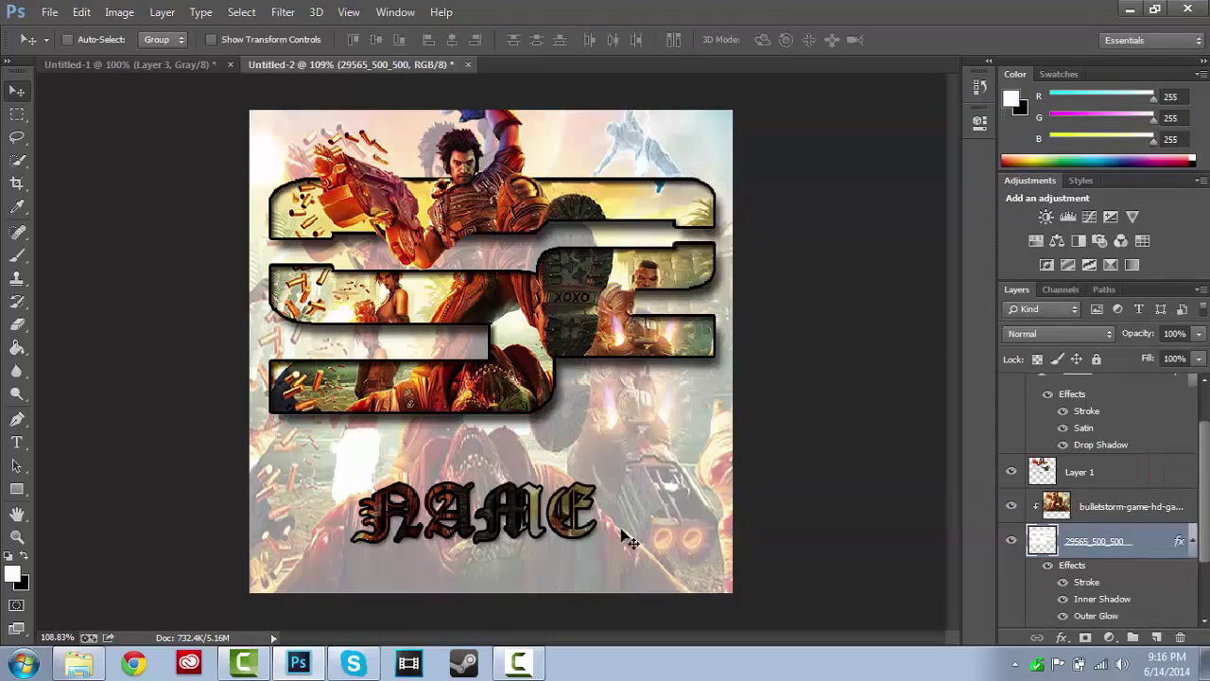